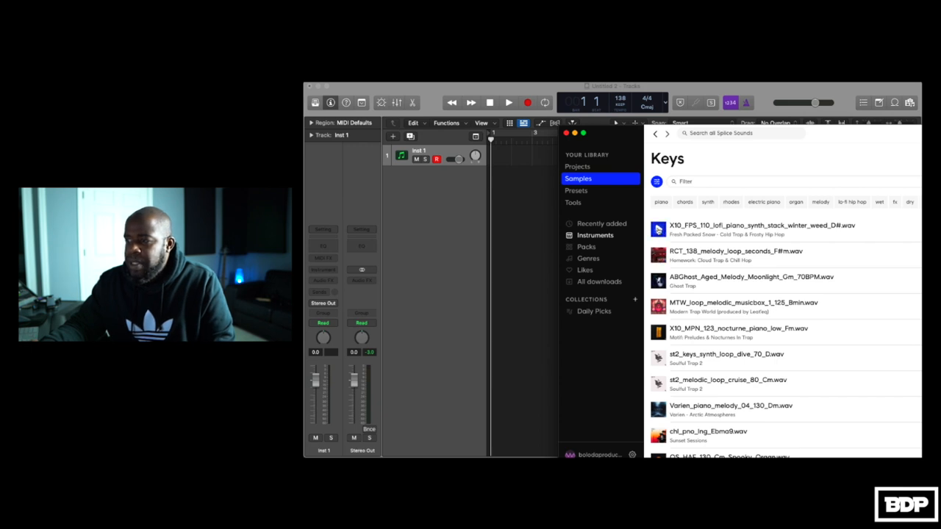
Load RCT_138_melody_loop_seconds_F#m.wav into Quick Sampler on a new track and slice it into 16 equal divisions
{"action": "left_click", "coordinate": [658, 229]}
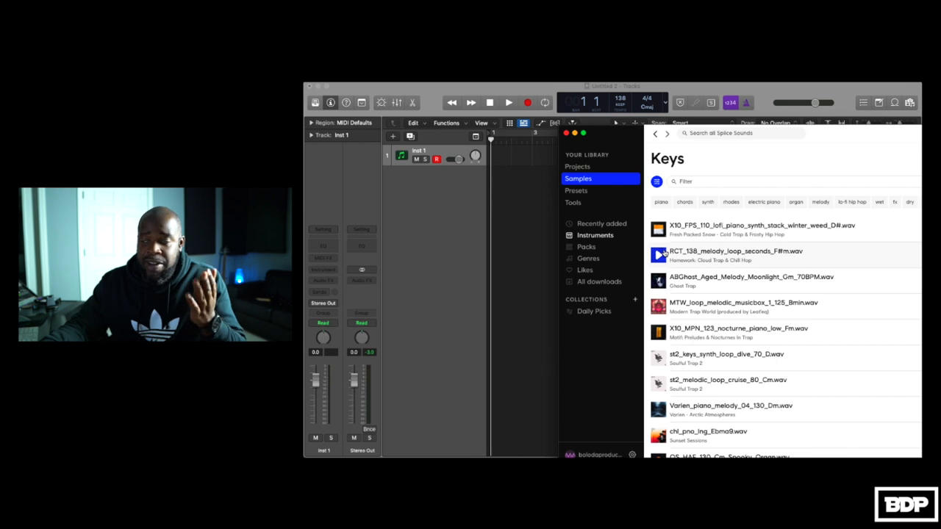
{"action": "left_click_drag", "start_coordinate": [664, 253], "coordinate": [426, 198]}
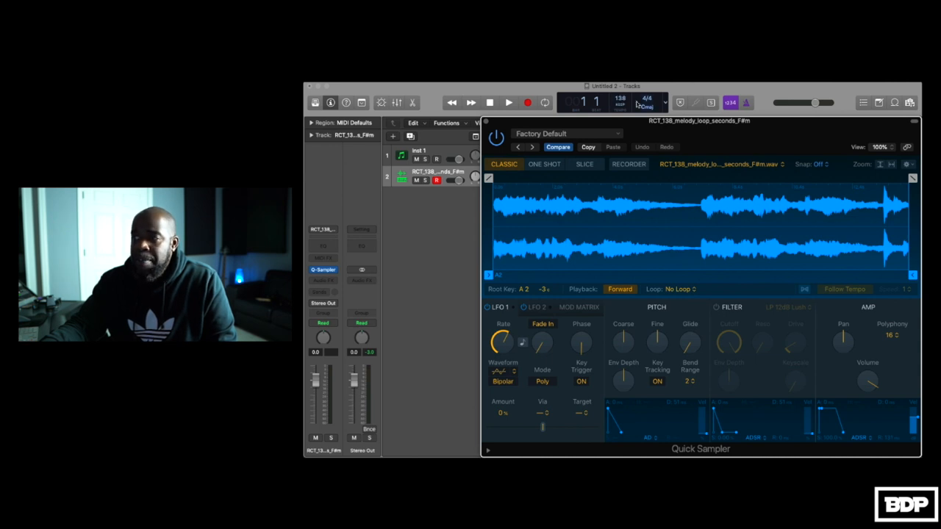
{"action": "left_click", "coordinate": [582, 165]}
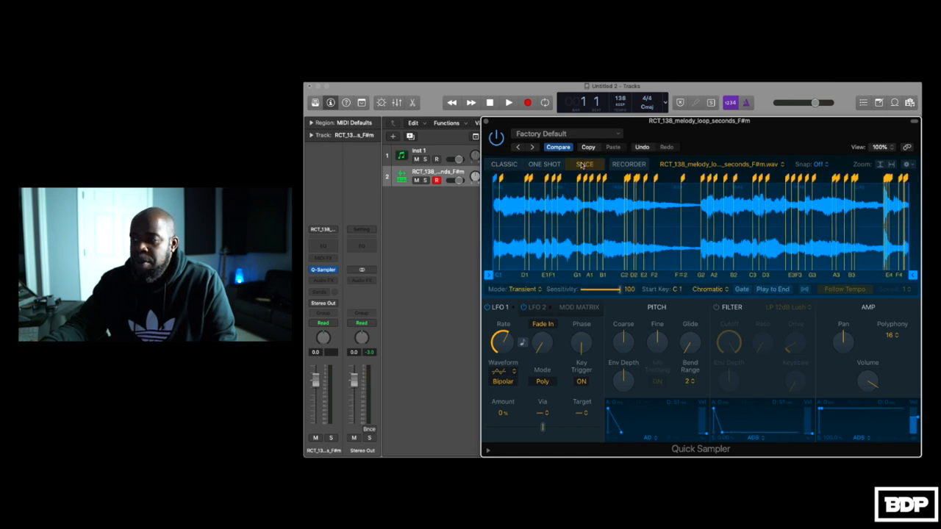
{"action": "left_click", "coordinate": [539, 291]}
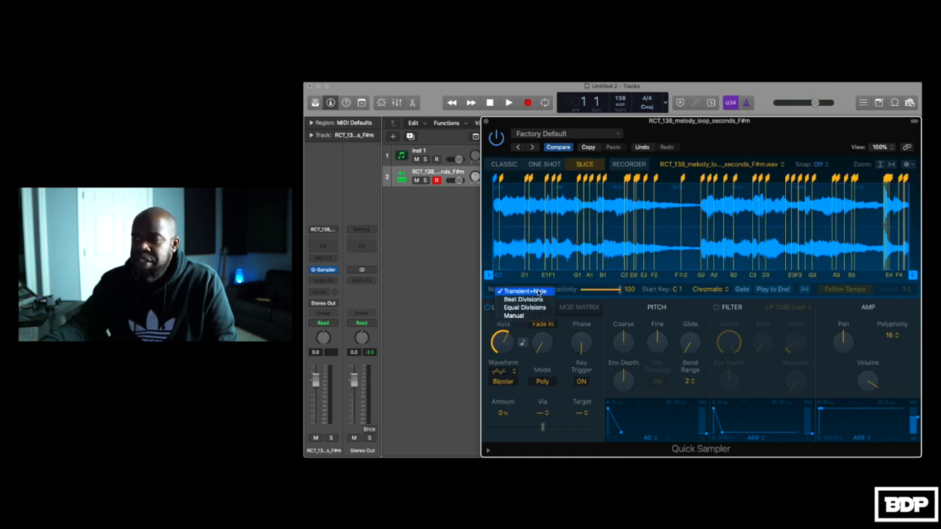
{"action": "left_click", "coordinate": [536, 307]}
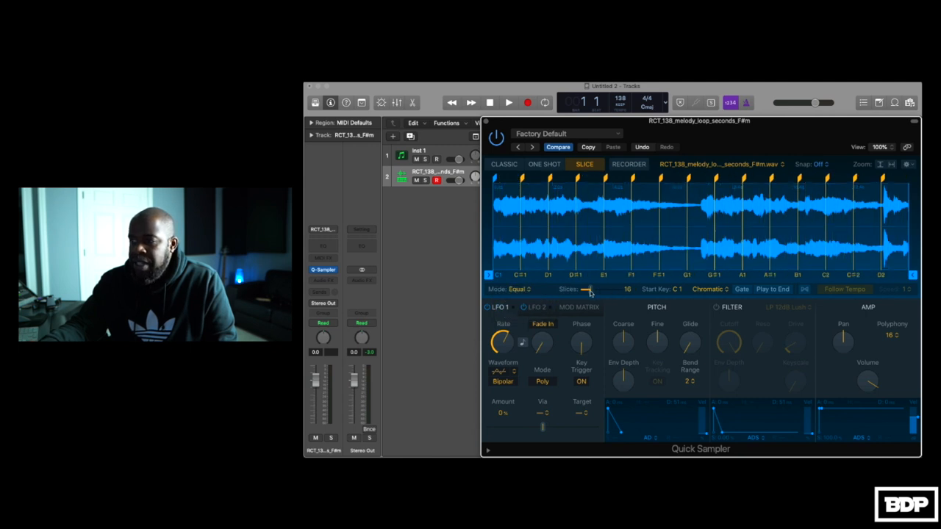
{"action": "left_click_drag", "start_coordinate": [589, 293], "coordinate": [589, 294]}
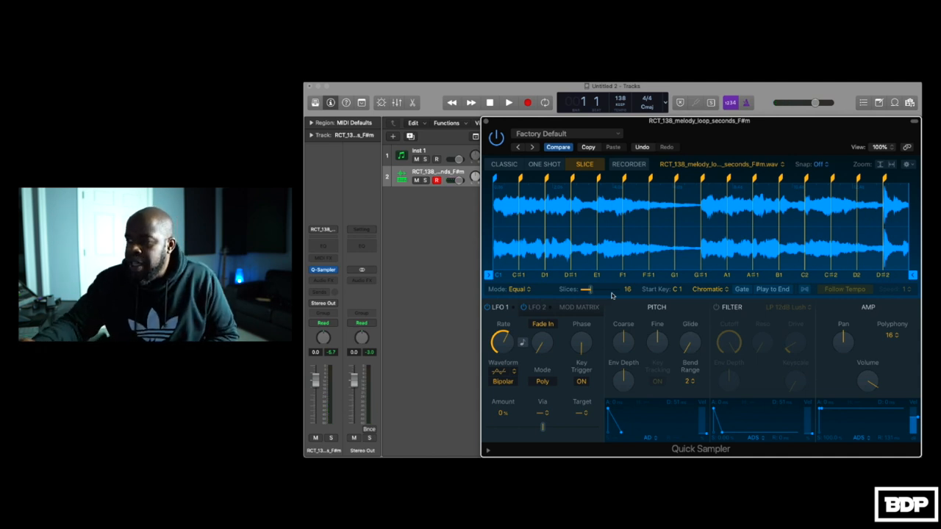
Enable Flex with Follow Tempo for the sliced melody sample and set its polyphony to Mono
{"action": "left_click", "coordinate": [804, 289]}
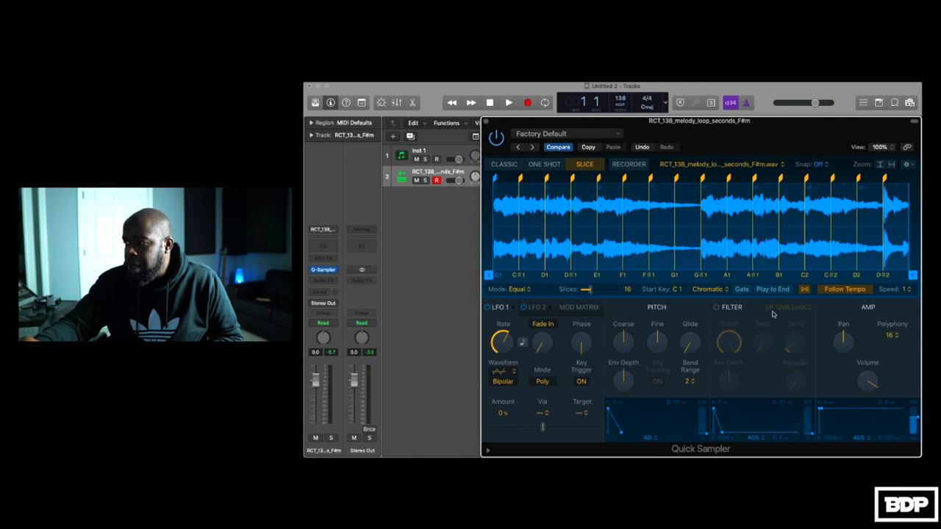
{"action": "left_click", "coordinate": [894, 336]}
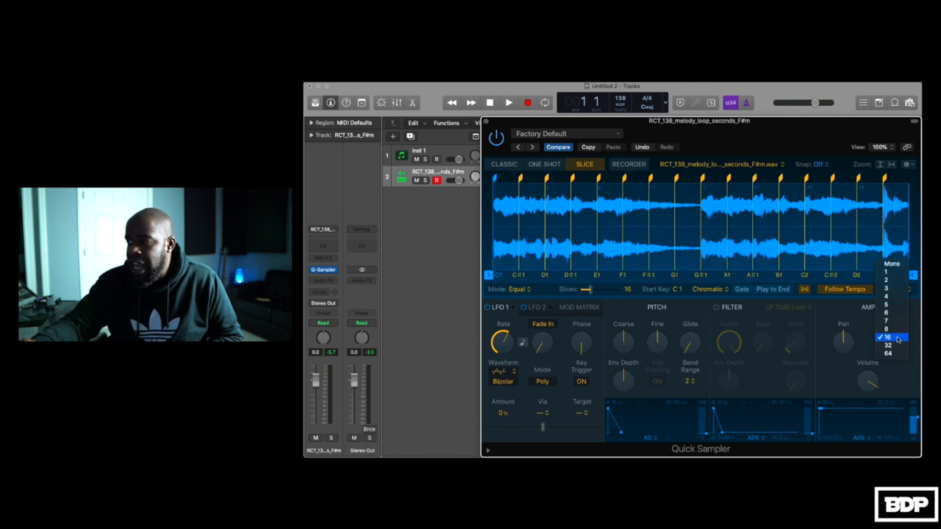
{"action": "left_click", "coordinate": [887, 266]}
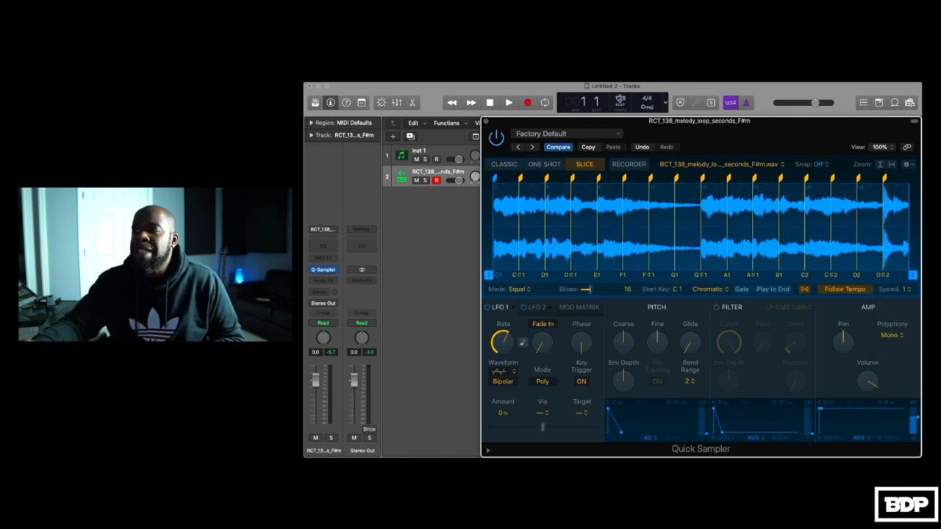
Set the project tempo to 130 and record the melody slices as a MIDI region from bar 1 to bar 9
{"action": "left_click_drag", "start_coordinate": [621, 107], "coordinate": [620, 109]}
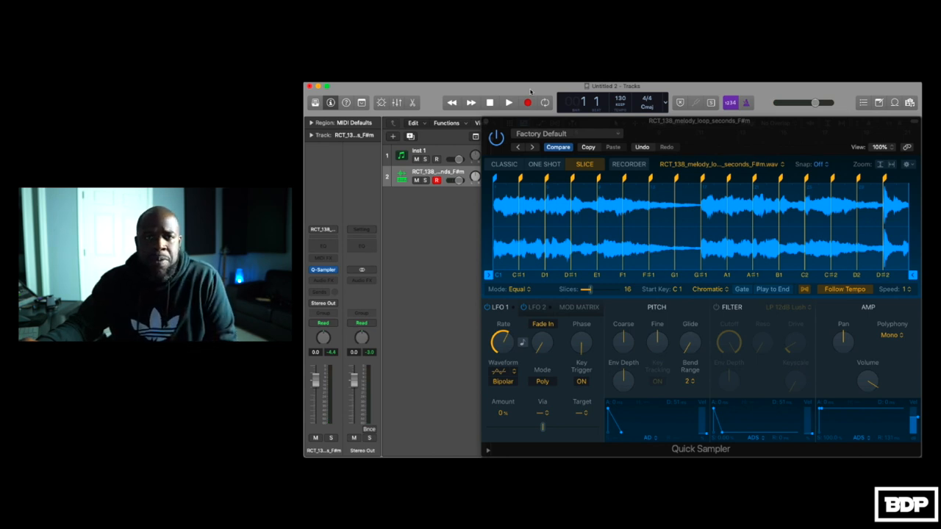
{"action": "left_click", "coordinate": [527, 102]}
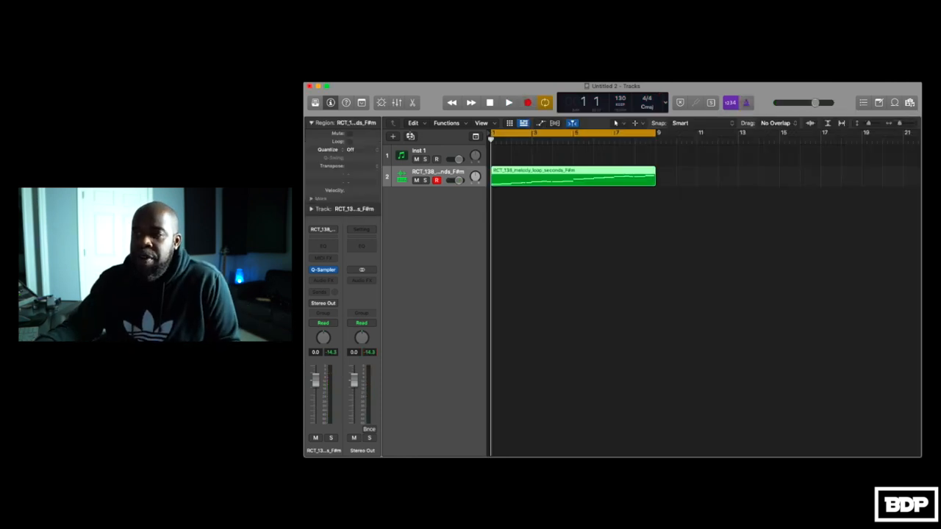
Quantize the recorded melody region to 1/8 Note and play it back
{"action": "left_click", "coordinate": [312, 124]}
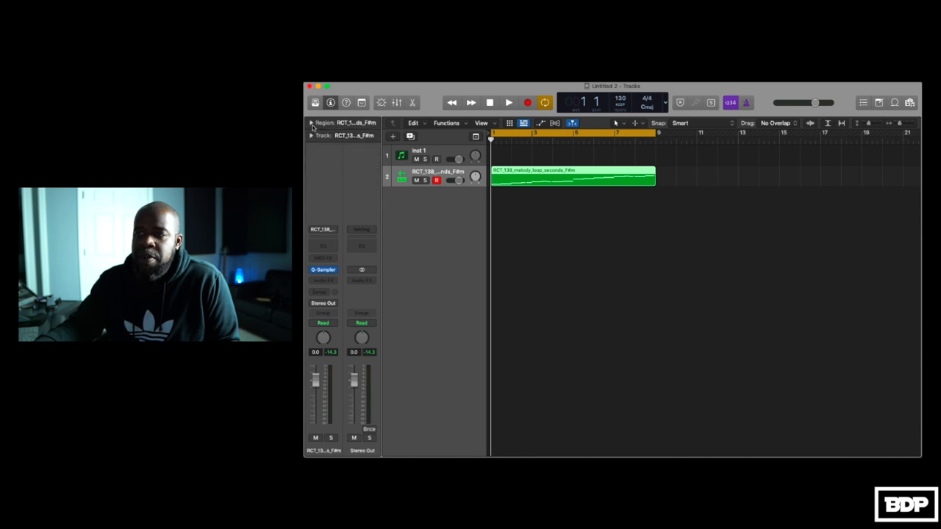
{"action": "left_click", "coordinate": [312, 124]}
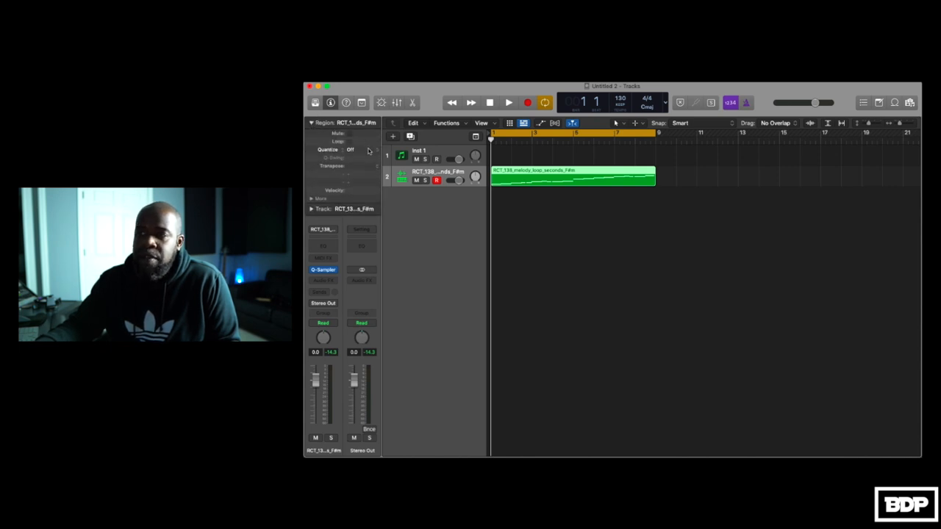
{"action": "left_click", "coordinate": [368, 150]}
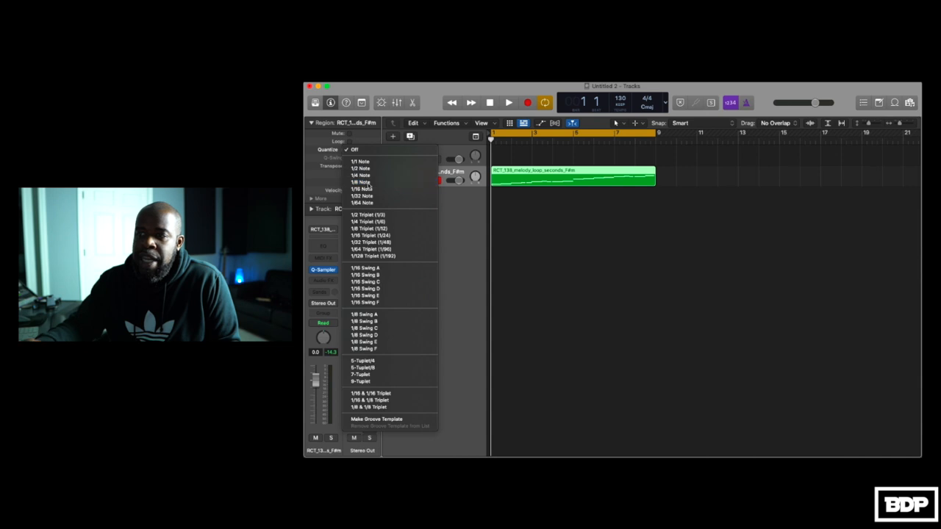
{"action": "left_click", "coordinate": [370, 183]}
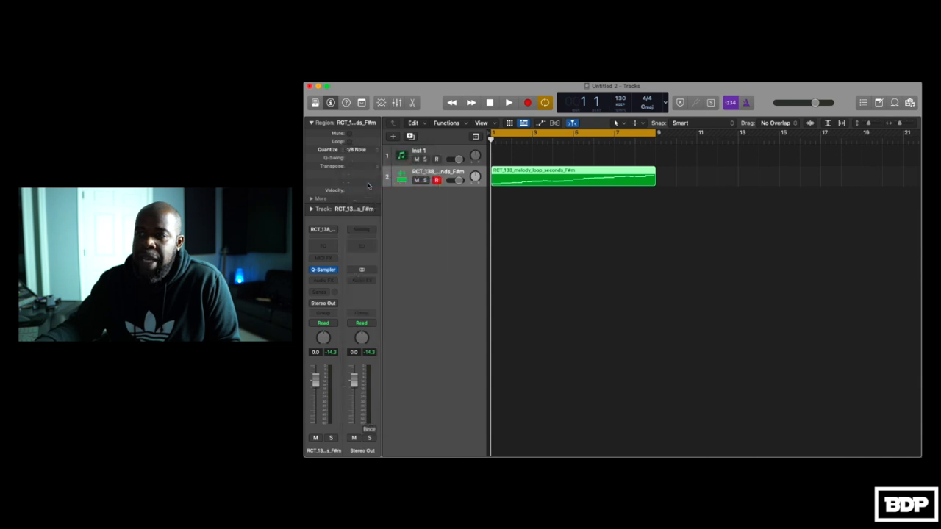
{"action": "left_click", "coordinate": [511, 104]}
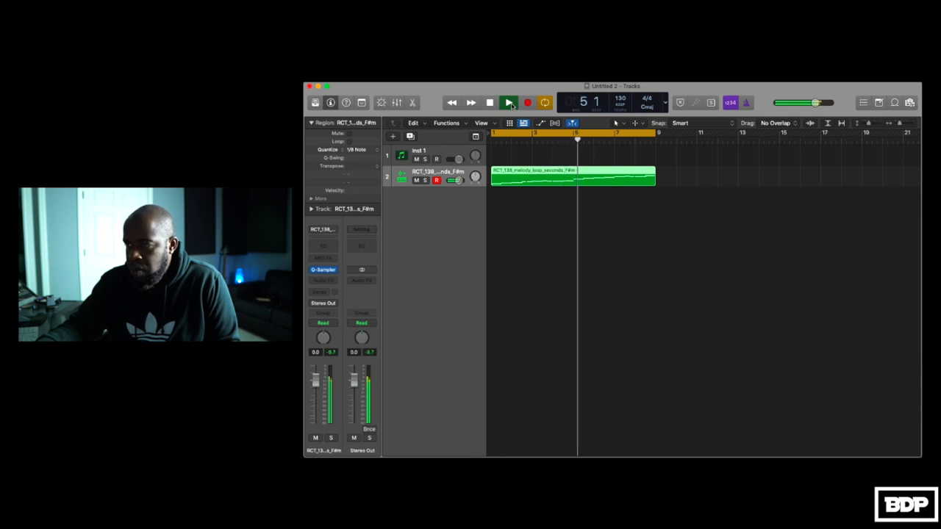
{"action": "left_click", "coordinate": [490, 103]}
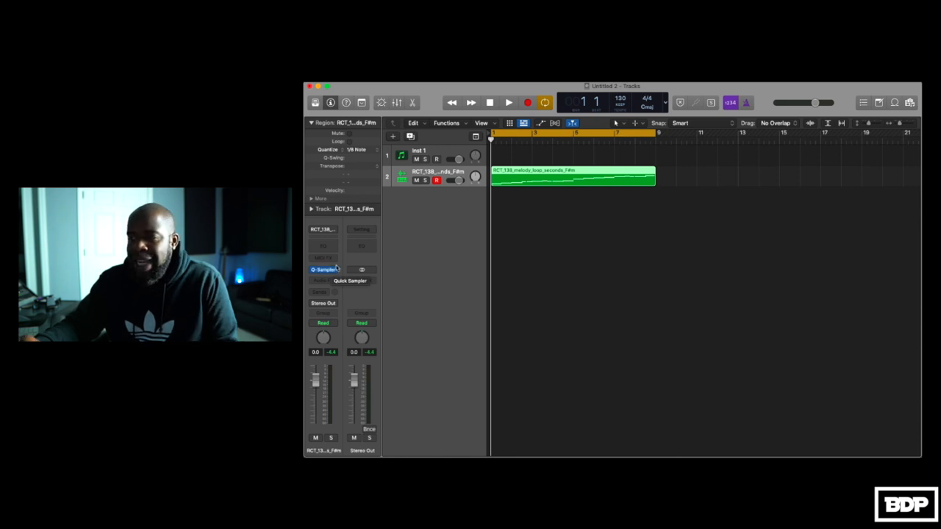
Switch to Splice and load MURDA_CLAP_SIMPLE.wav from the Drums samples into Quick Sampler on a new Logic Pro track
{"action": "mouse_move", "coordinate": [843, 454]}
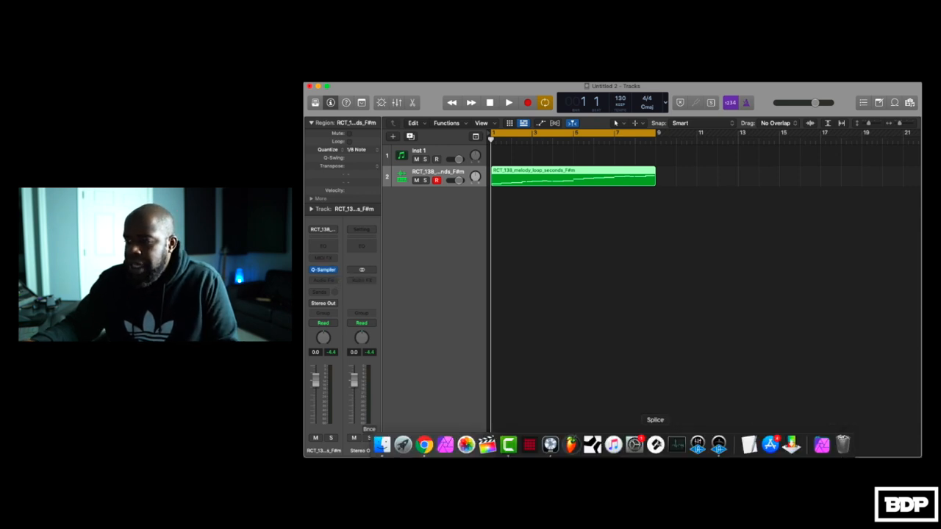
{"action": "left_click", "coordinate": [655, 444]}
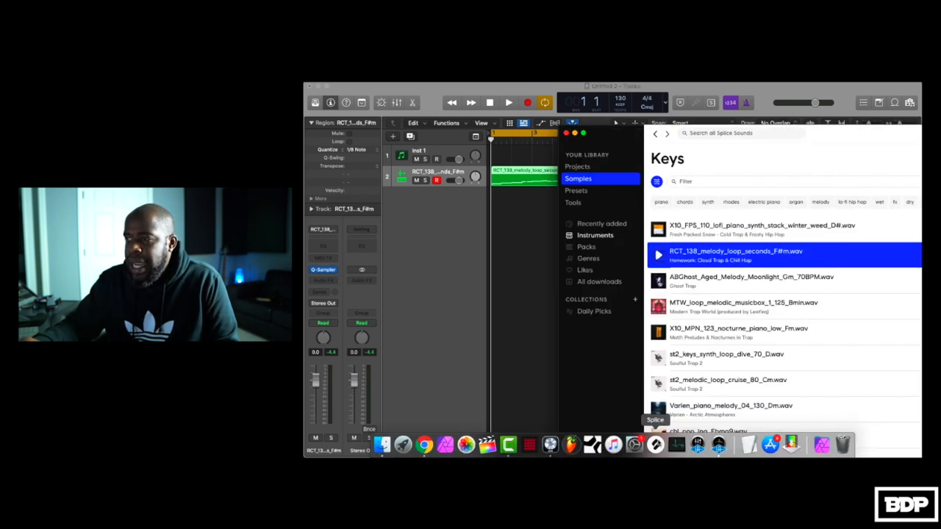
{"action": "left_click", "coordinate": [595, 236]}
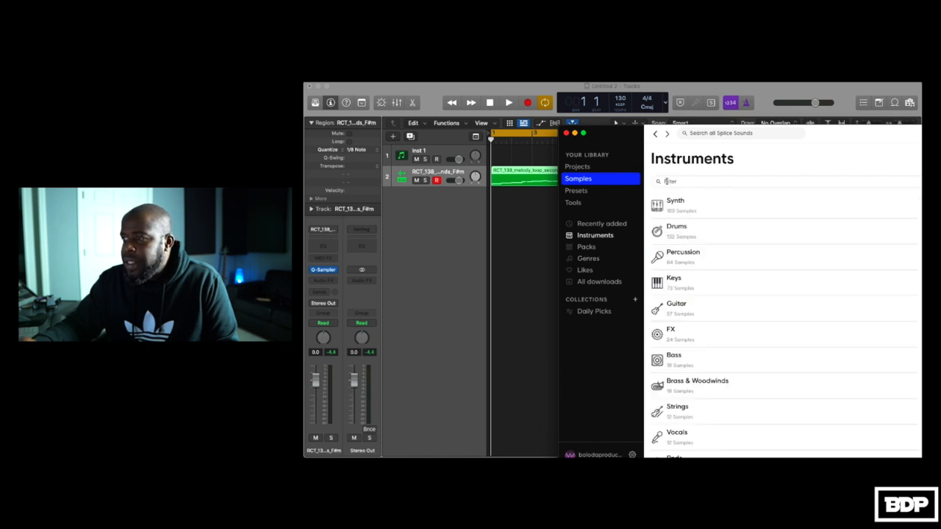
{"action": "left_click", "coordinate": [675, 229]}
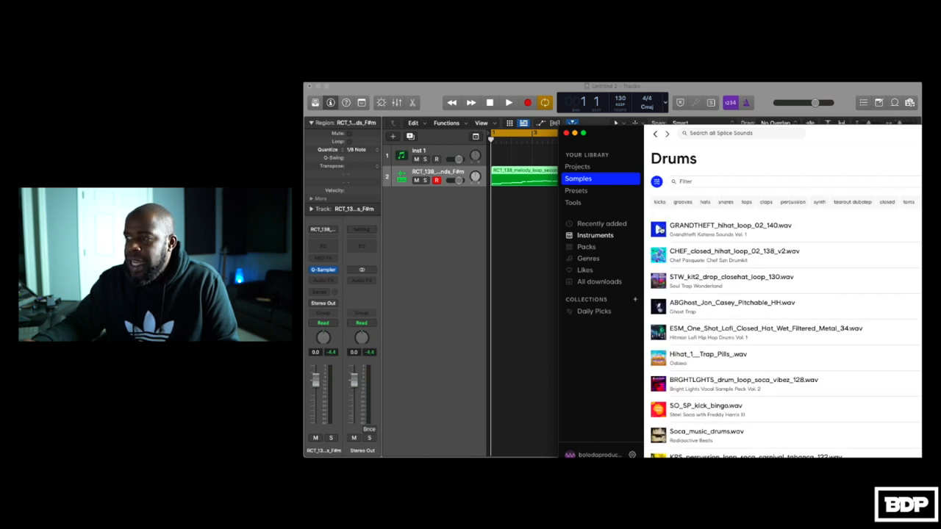
{"action": "scroll", "coordinate": [660, 394], "scroll_direction": "down", "scroll_amount": 10}
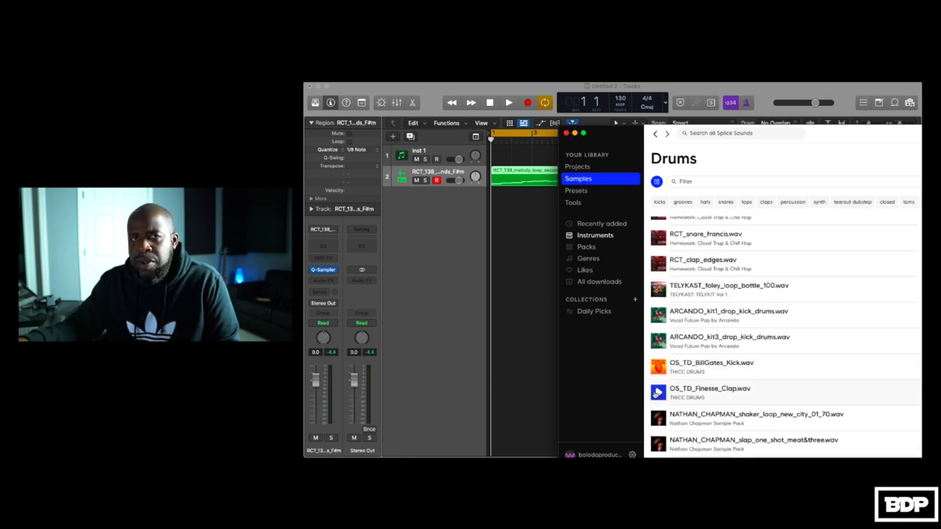
{"action": "scroll", "coordinate": [656, 393], "scroll_direction": "down", "scroll_amount": 10}
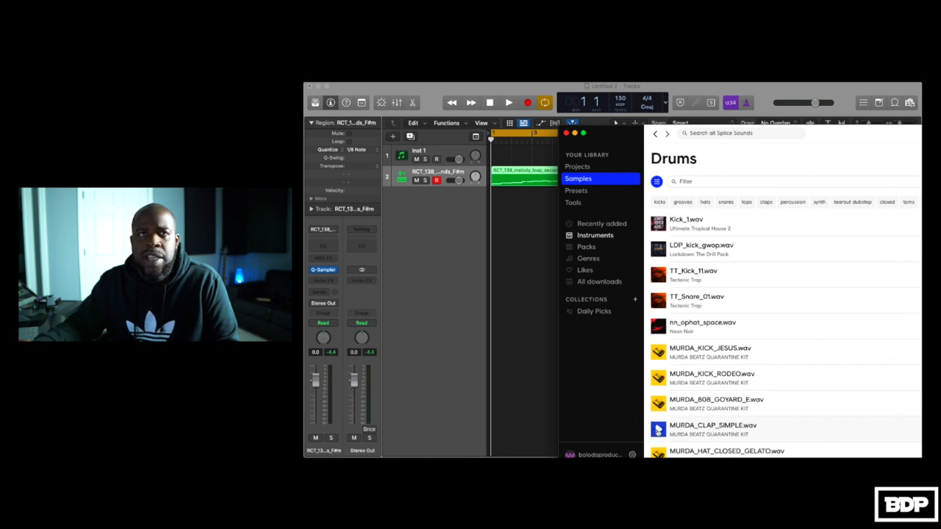
{"action": "left_click_drag", "start_coordinate": [658, 431], "coordinate": [416, 218]}
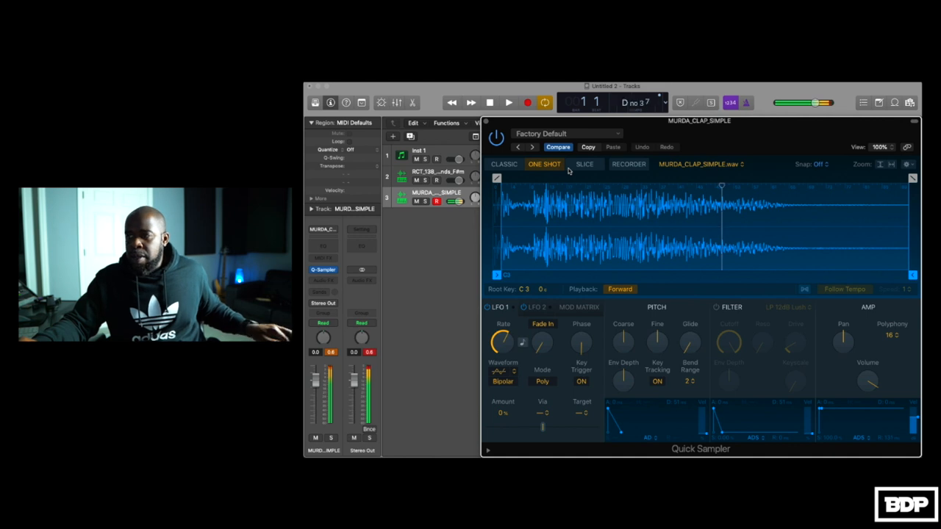
{"action": "left_click", "coordinate": [485, 121]}
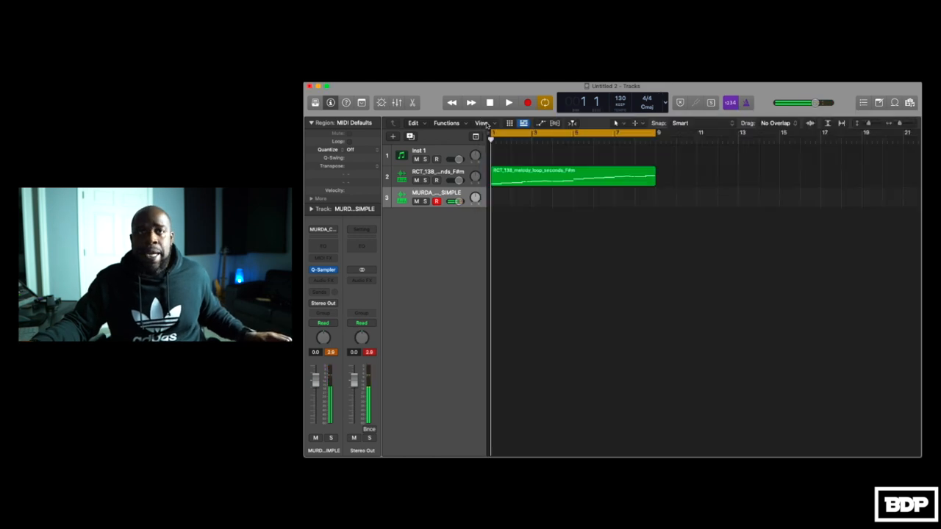
Record a clap pattern on the MURDA_CLAP_SIMPLE track from bar 1 to bar 9
{"action": "left_click", "coordinate": [526, 104]}
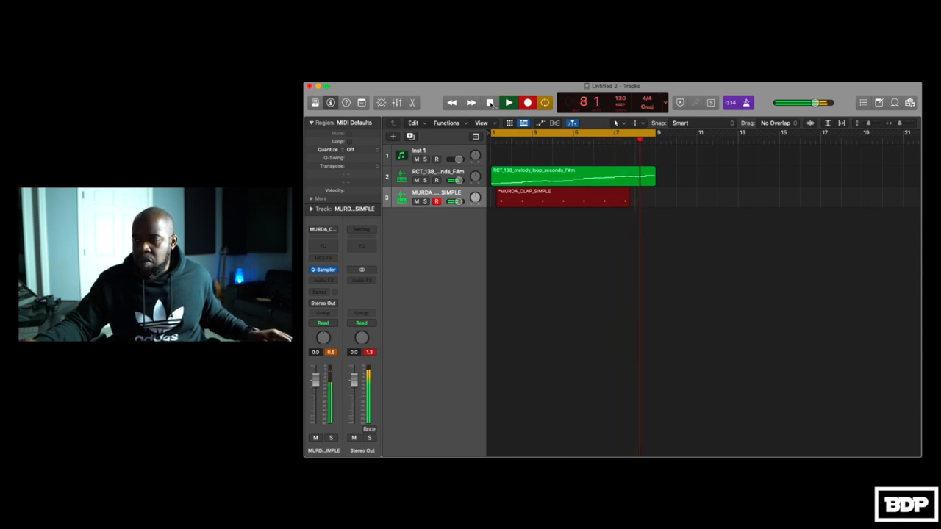
{"action": "left_click", "coordinate": [490, 103]}
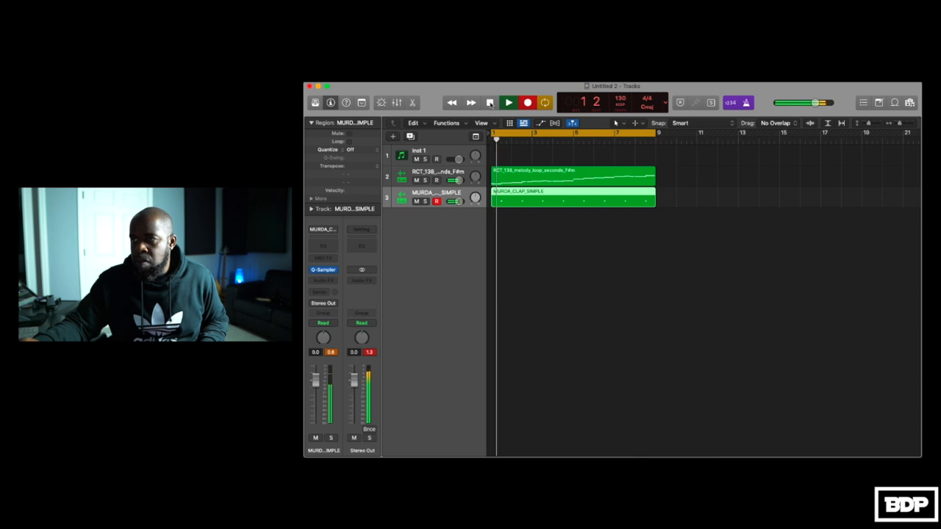
{"action": "left_click", "coordinate": [490, 103]}
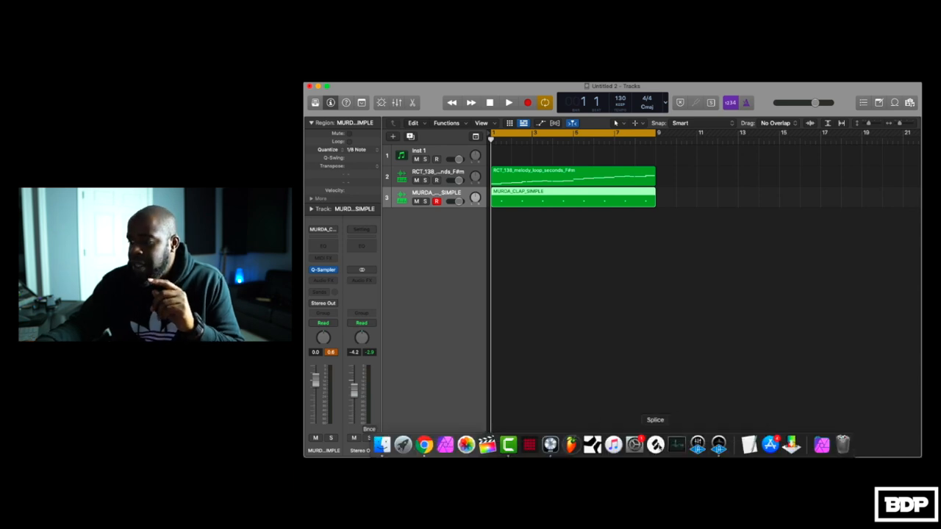
Switch to Splice, preview GRANDTHEFT_hihat_loop_02_140.wav and place it at bar 1 on a new Logic Pro audio track
{"action": "left_click", "coordinate": [655, 444]}
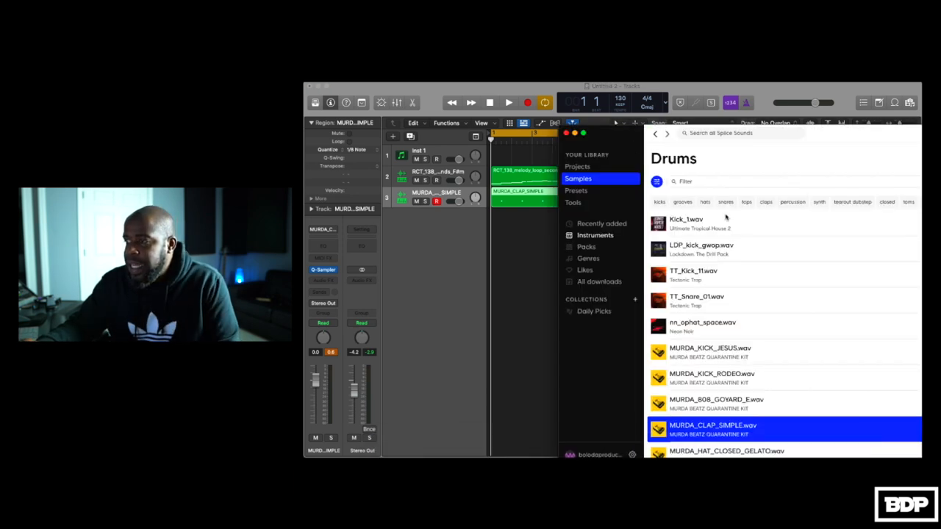
{"action": "scroll", "coordinate": [683, 232], "scroll_direction": "up", "scroll_amount": 10}
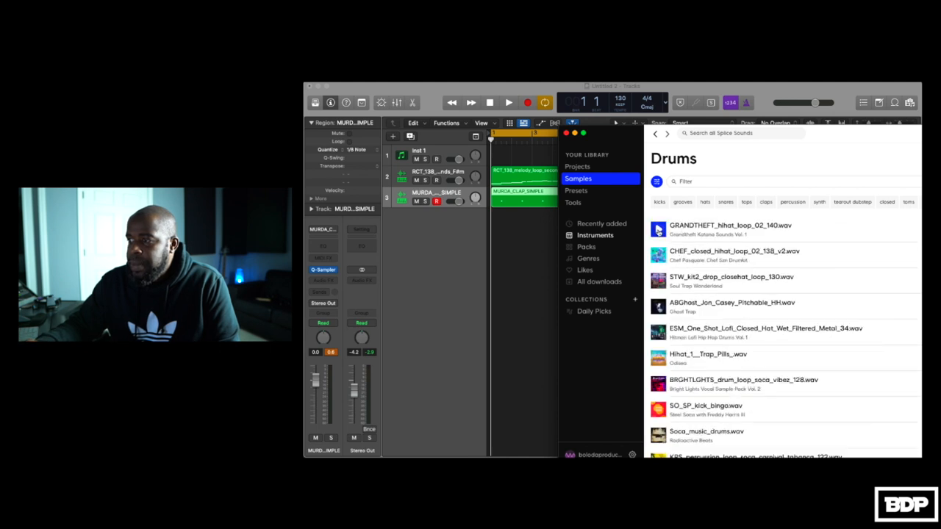
{"action": "left_click", "coordinate": [658, 232]}
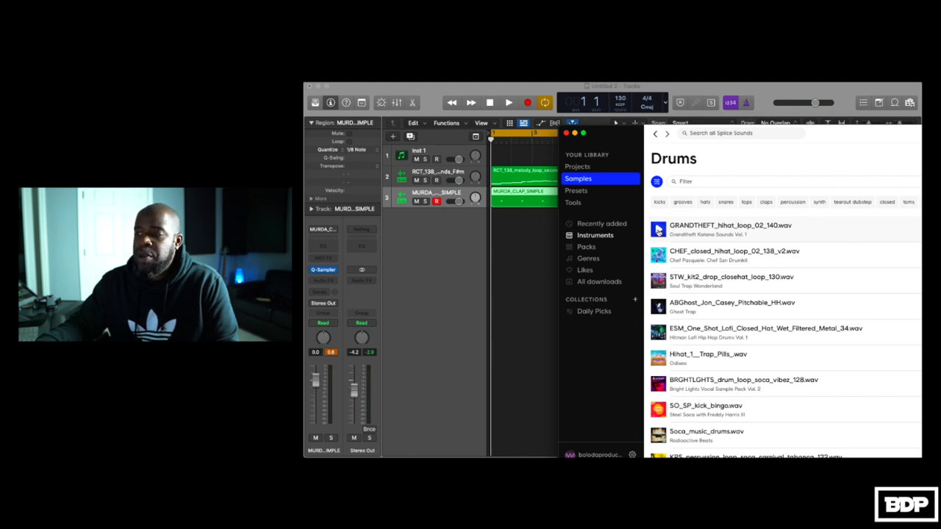
{"action": "left_click_drag", "start_coordinate": [657, 229], "coordinate": [493, 223]}
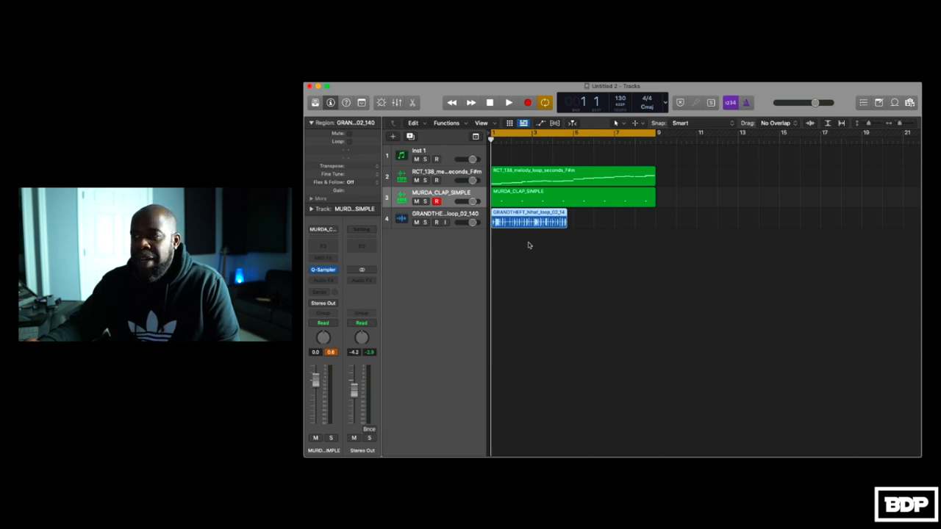
Show the Flex controls and enable Flex on the GRANDTHEFT hi-hat loop track
{"action": "left_click", "coordinate": [451, 218]}
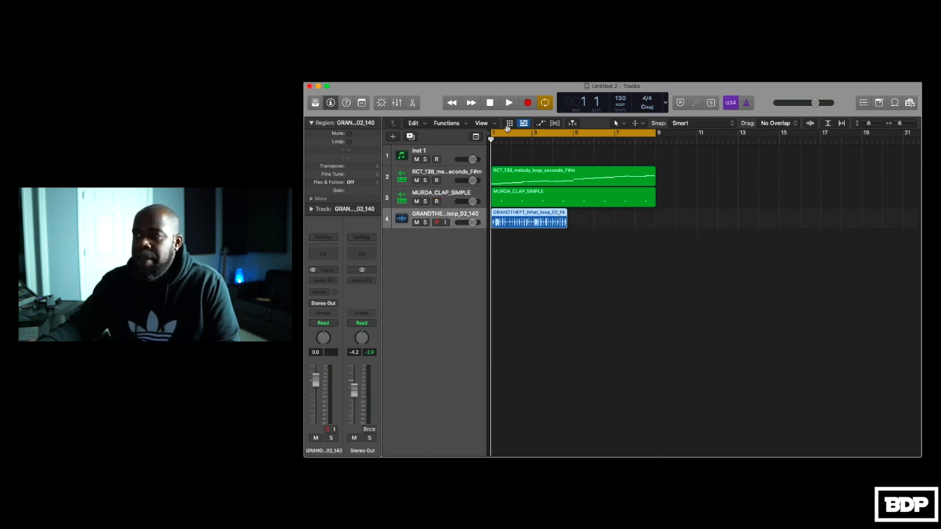
{"action": "left_click", "coordinate": [555, 123]}
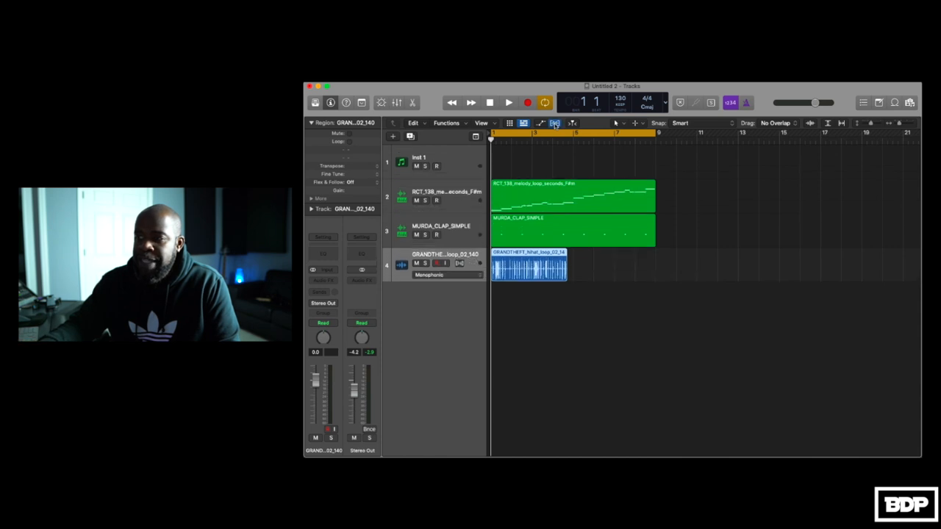
{"action": "left_click", "coordinate": [459, 264]}
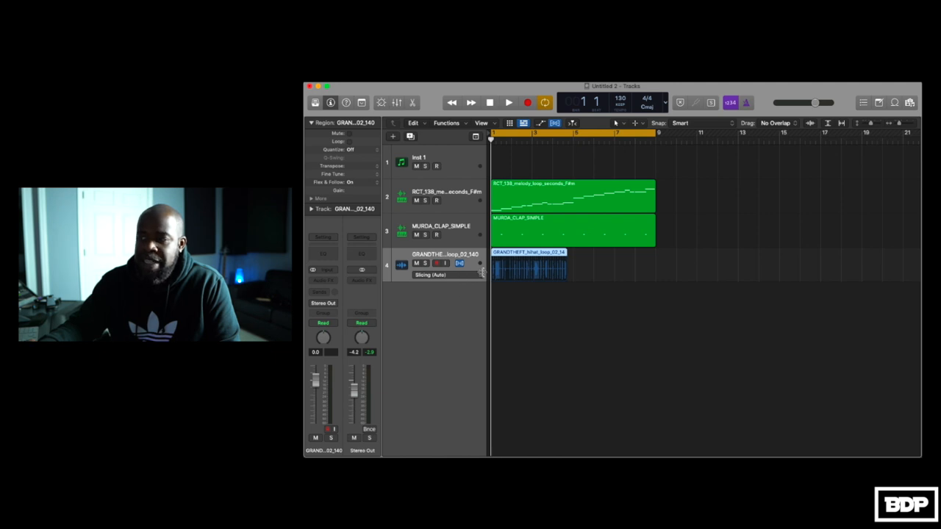
Stretch the GRANDTHEFT hi-hat loop region to end at bar 5 and play the arrangement
{"action": "left_click_drag", "start_coordinate": [565, 255], "coordinate": [572, 255]}
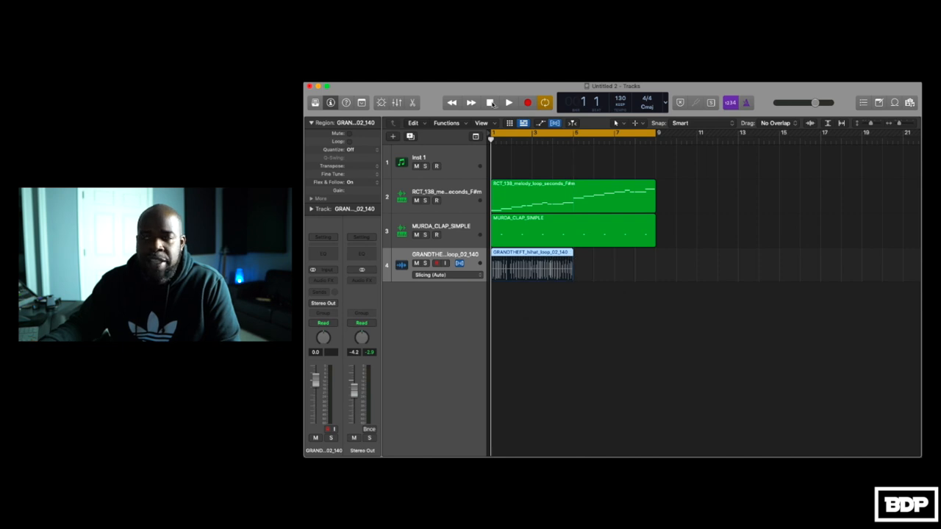
{"action": "key", "text": "super+f"}
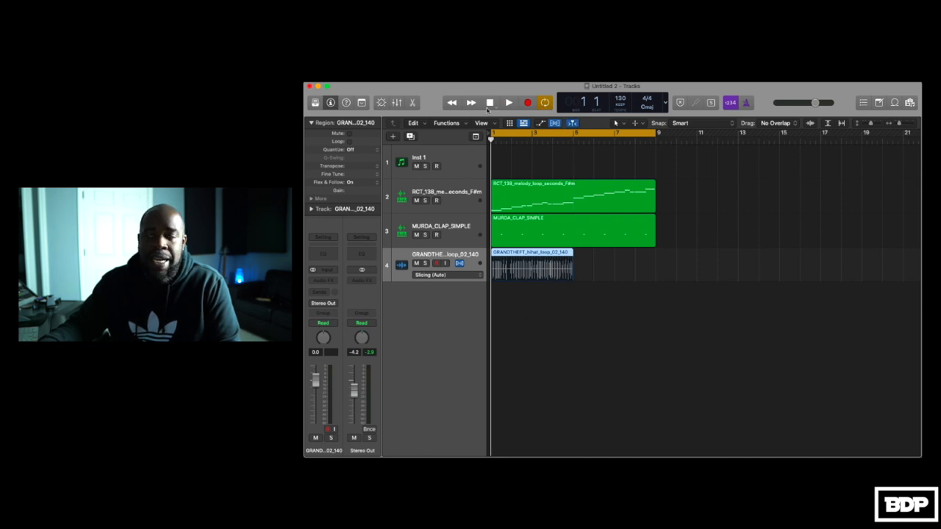
{"action": "left_click", "coordinate": [508, 103]}
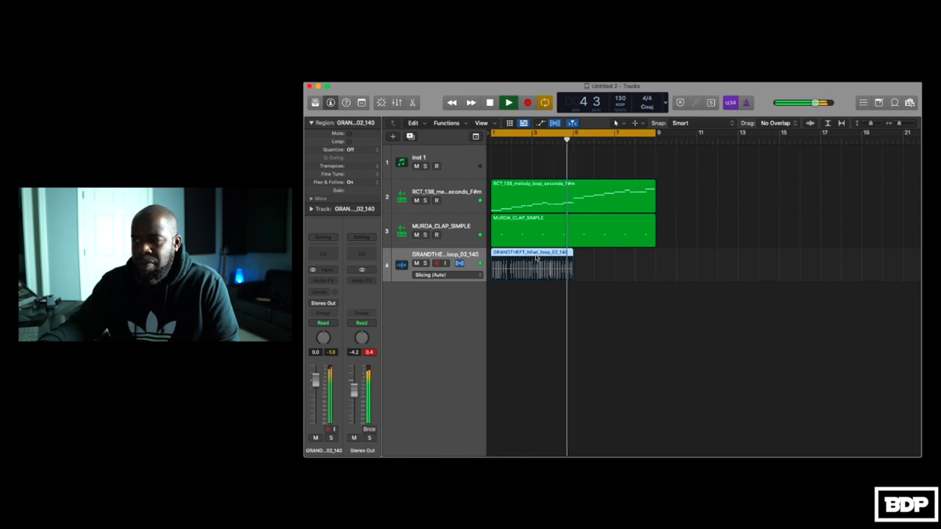
{"action": "key", "text": "space"}
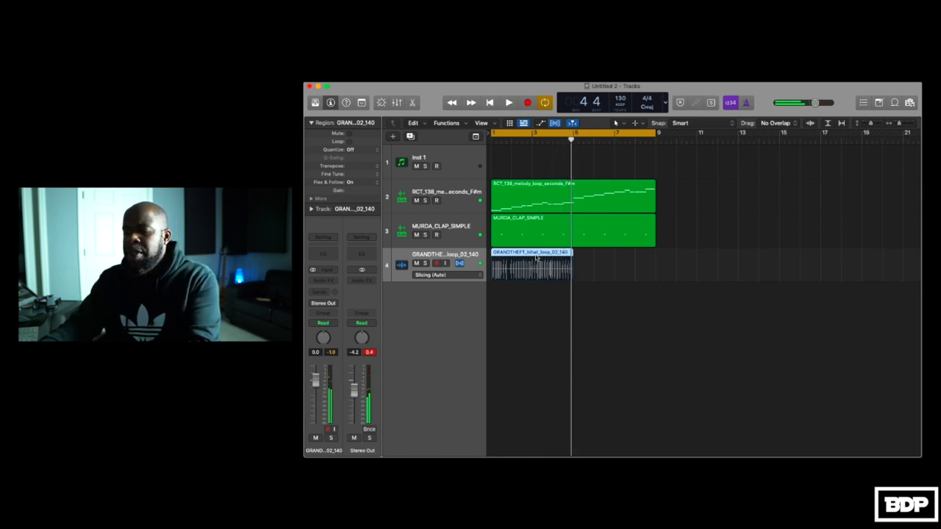
Repeat the GRANDTHEFT hi-hat loop region so it fills bars 5 to 9, and play the beat from bar 1
{"action": "key", "text": "super+r"}
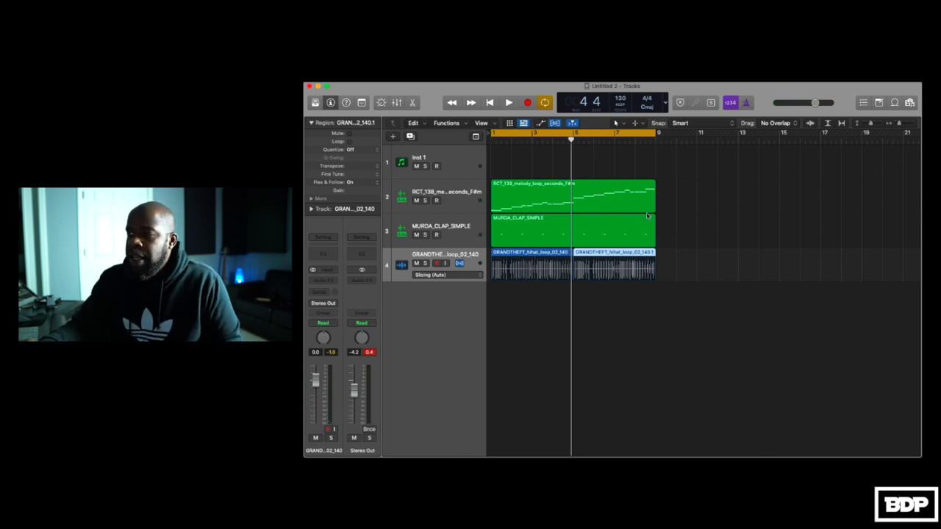
{"action": "left_click", "coordinate": [489, 102]}
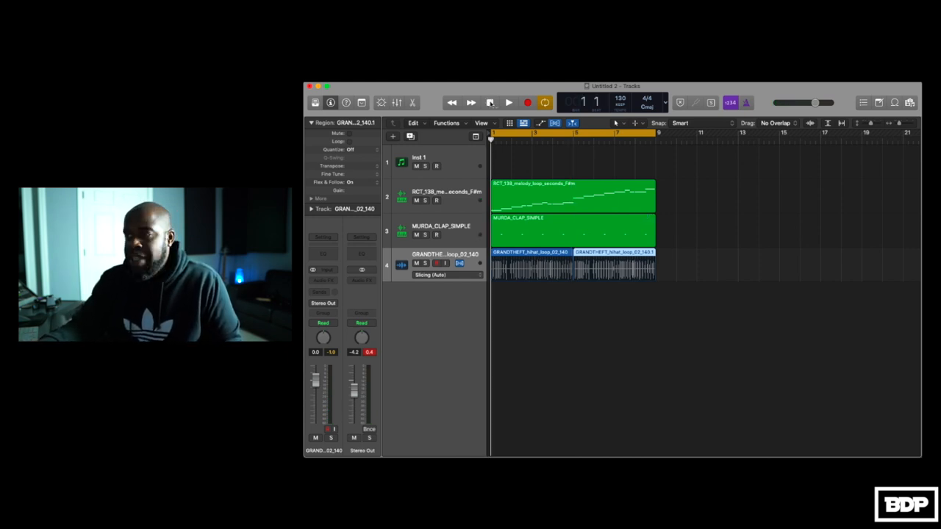
{"action": "left_click", "coordinate": [507, 103]}
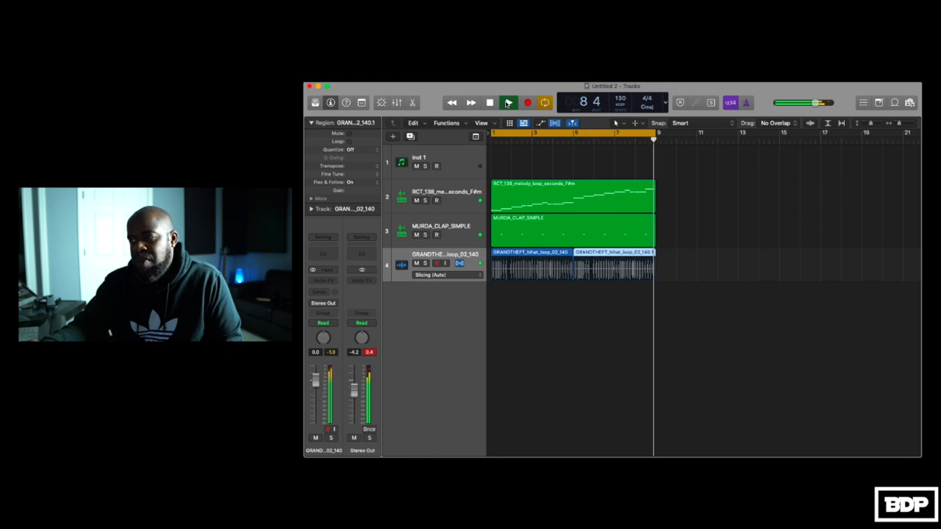
{"action": "left_click", "coordinate": [507, 103]}
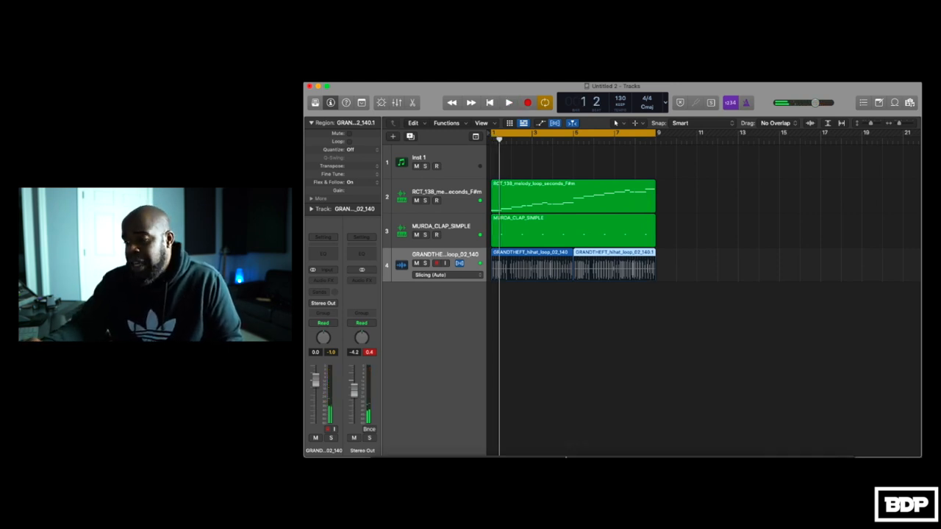
Switch to Splice, filter the Drums samples to snares and load SUPAH_MARIO_snare_cut_the_top.wav into Quick Sampler on a new Logic Pro track
{"action": "mouse_move", "coordinate": [691, 452]}
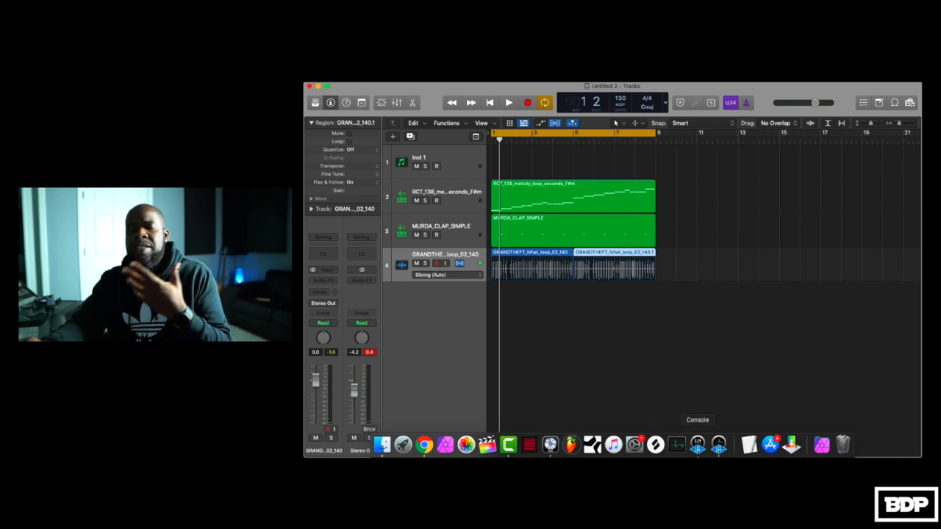
{"action": "left_click", "coordinate": [655, 445]}
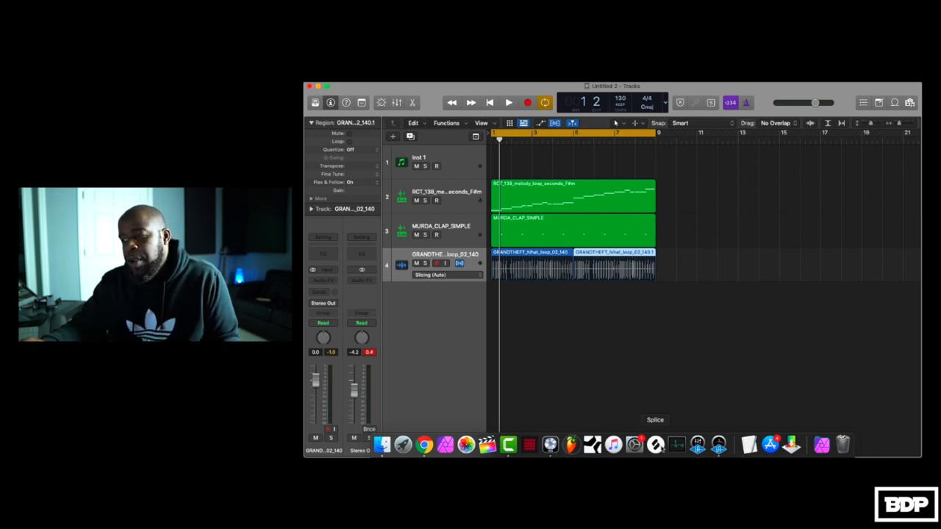
{"action": "left_click", "coordinate": [725, 201]}
{"action": "scroll", "coordinate": [662, 232], "scroll_direction": "down", "scroll_amount": 3}
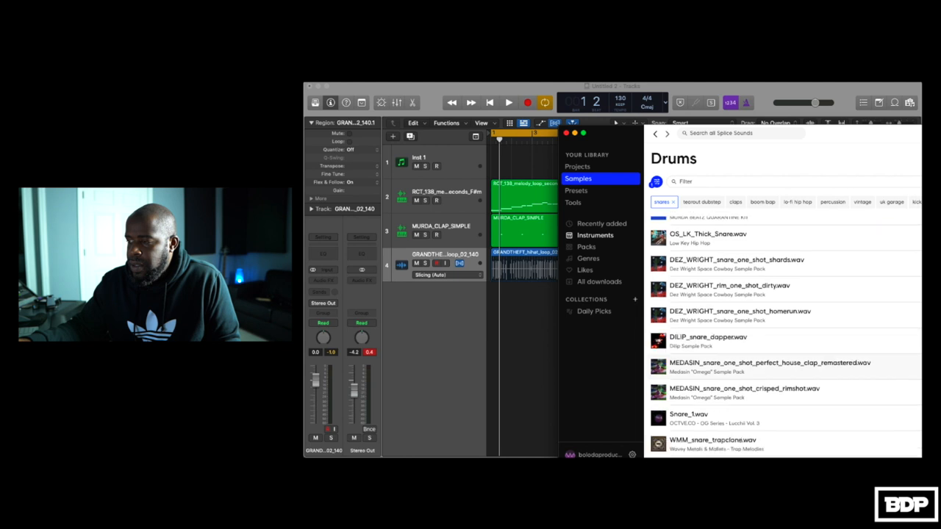
{"action": "scroll", "coordinate": [662, 232], "scroll_direction": "down", "scroll_amount": 2}
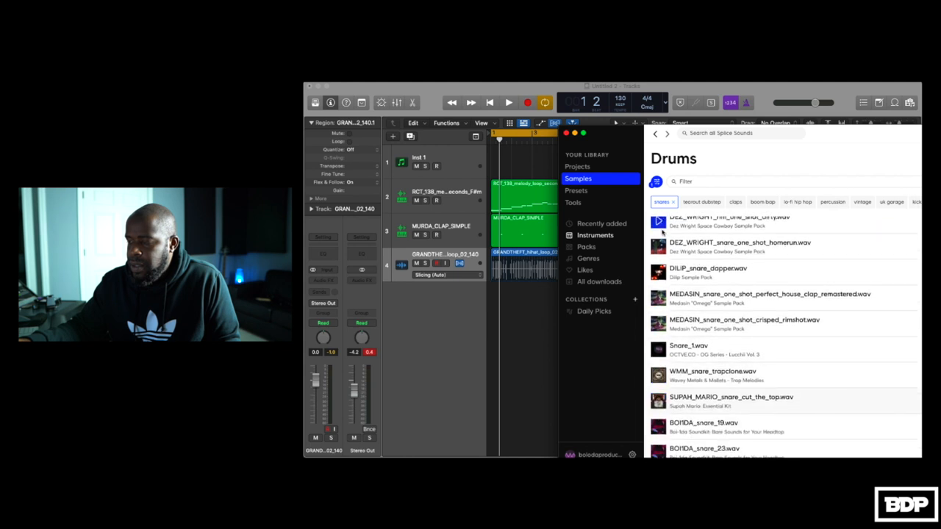
{"action": "key", "text": "Down"}
{"action": "key", "text": "Up"}
{"action": "left_click", "coordinate": [659, 402]}
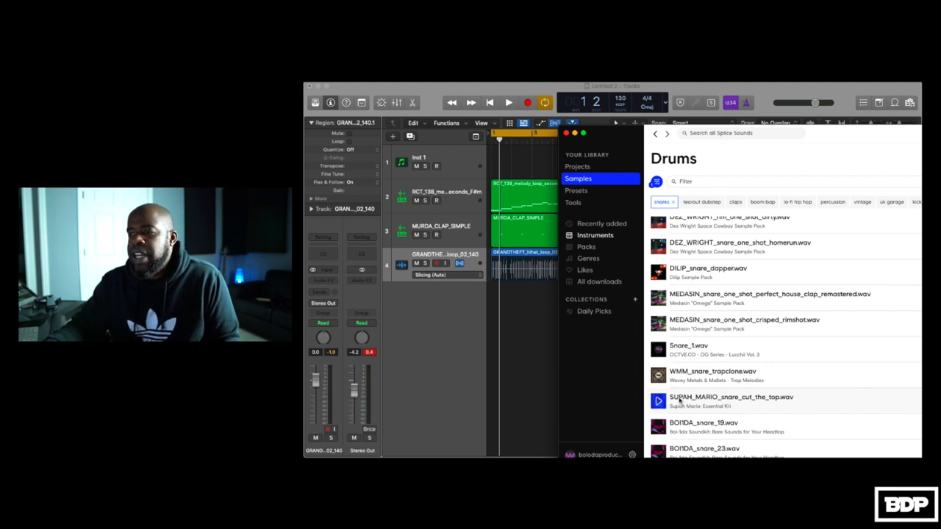
{"action": "left_click_drag", "start_coordinate": [681, 402], "coordinate": [424, 315]}
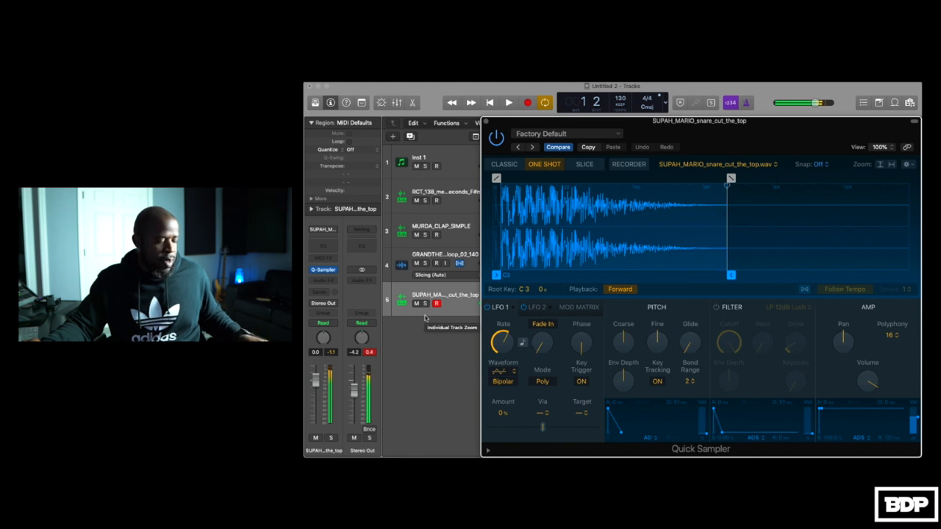
Record a snare pattern on the SUPAH_MARIO_snare_cut_the_top track from bar 1 to bar 9 and play it back
{"action": "left_click", "coordinate": [528, 103]}
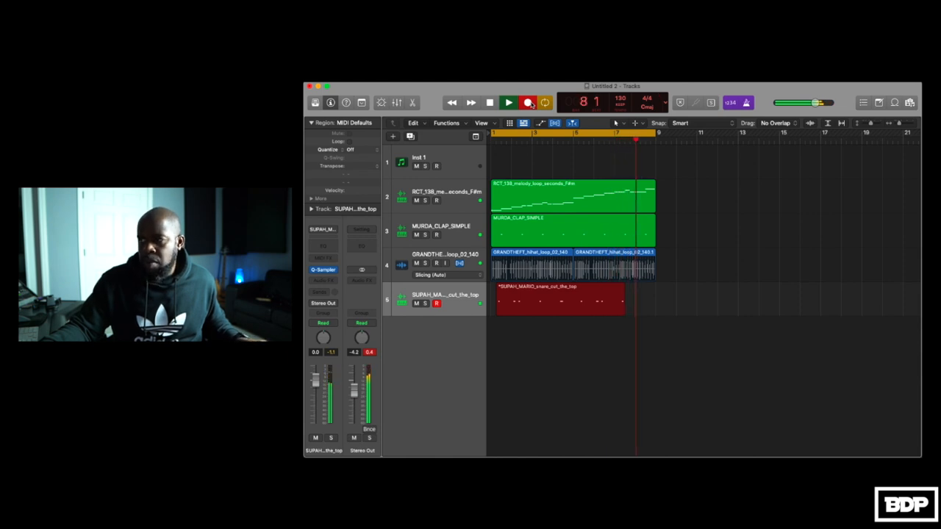
{"action": "left_click", "coordinate": [508, 103]}
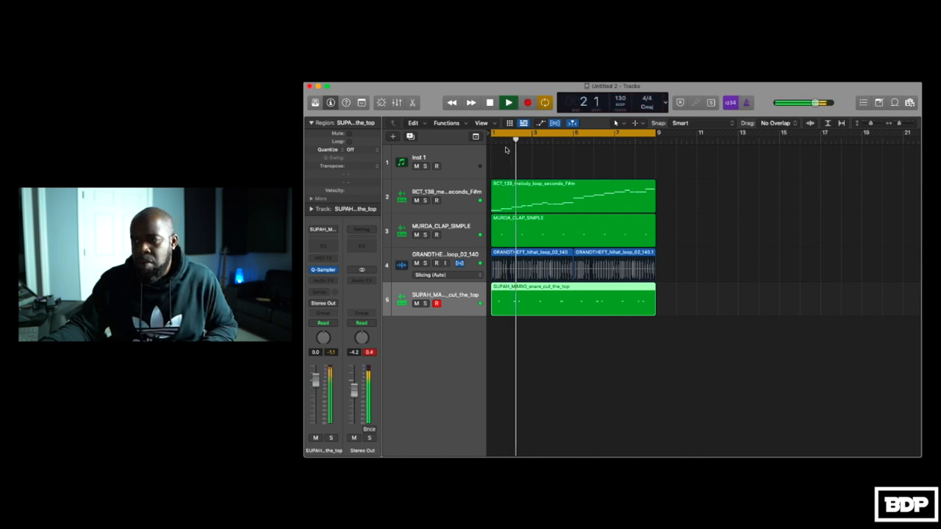
{"action": "key", "text": "space"}
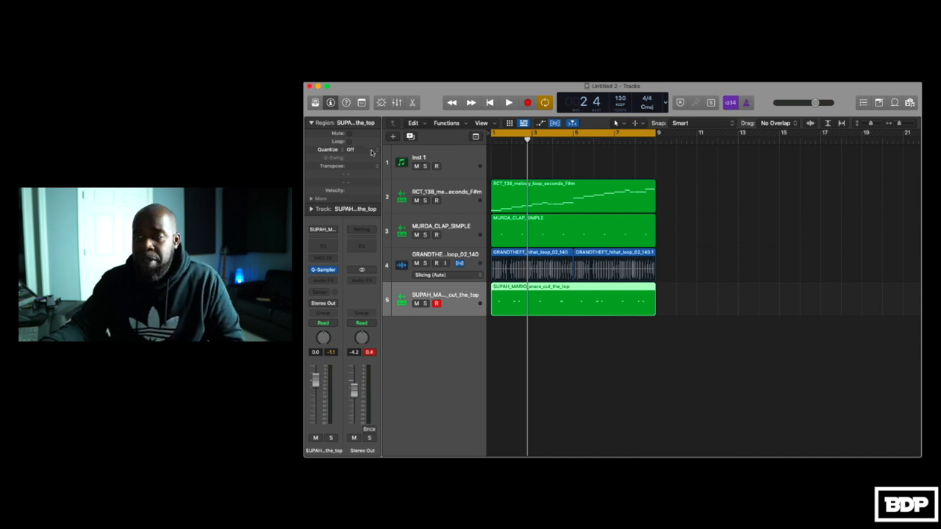
Quantize the SUPAH_MARIO snare region to 1/8 Note and play the beat from bar 1
{"action": "left_click", "coordinate": [371, 152]}
{"action": "left_click", "coordinate": [367, 182]}
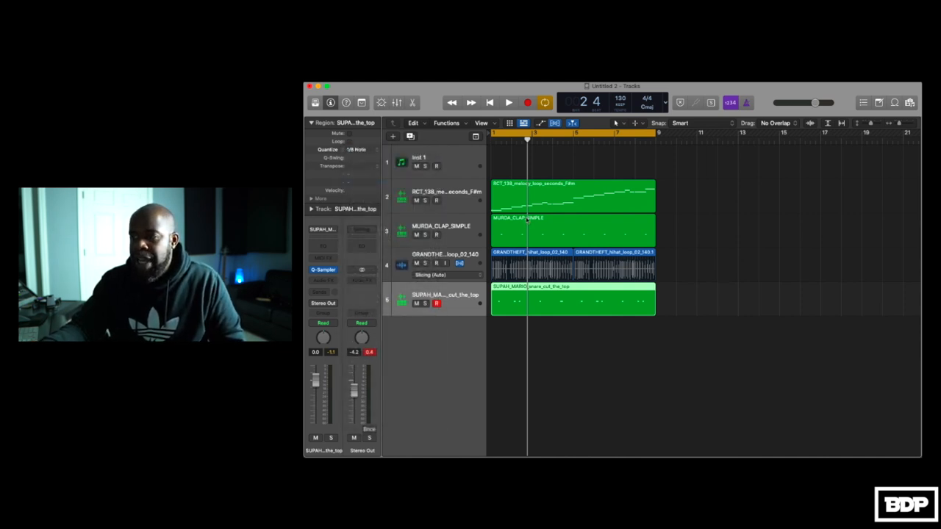
{"action": "left_click", "coordinate": [491, 139]}
{"action": "key", "text": "space"}
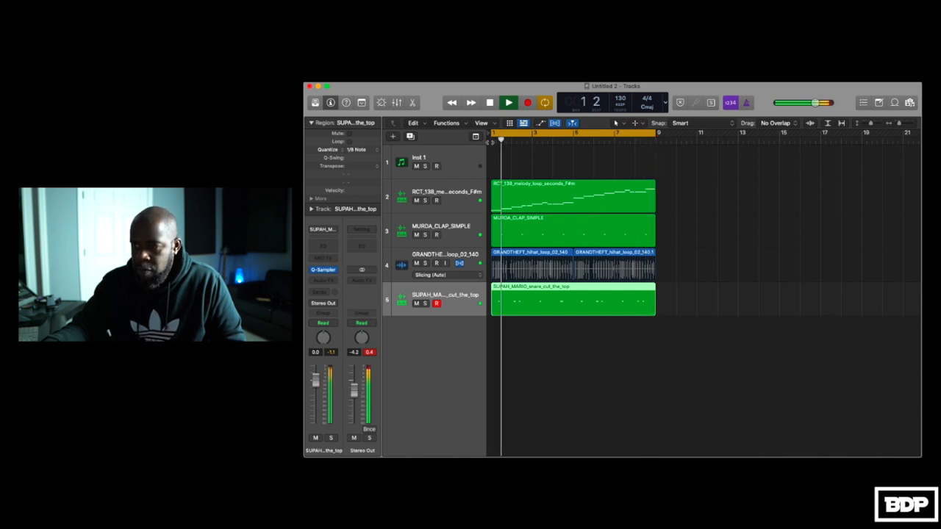
{"action": "key", "text": "space"}
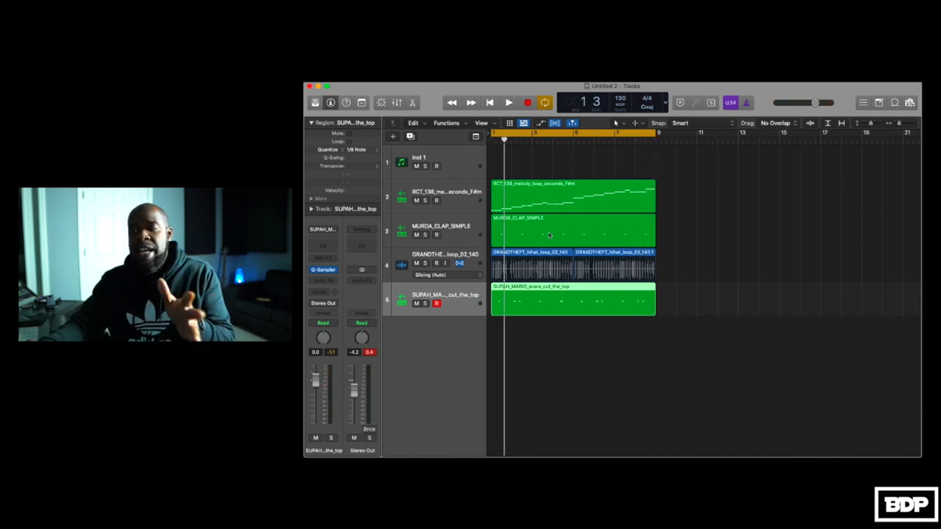
Switch to Splice, preview more snares and load MURDA_SNARE_DINNER_TIME.wav into Quick Sampler on a new Logic Pro track
{"action": "mouse_move", "coordinate": [633, 450]}
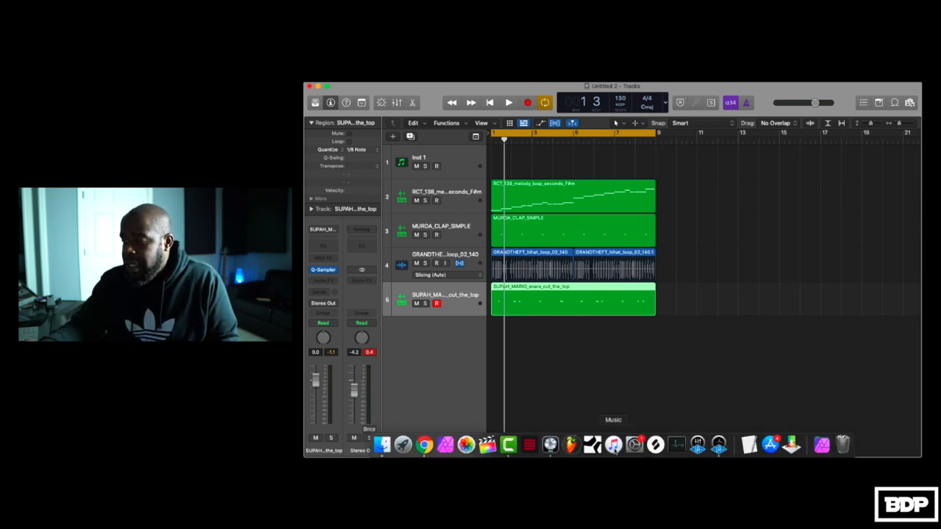
{"action": "left_click", "coordinate": [655, 445]}
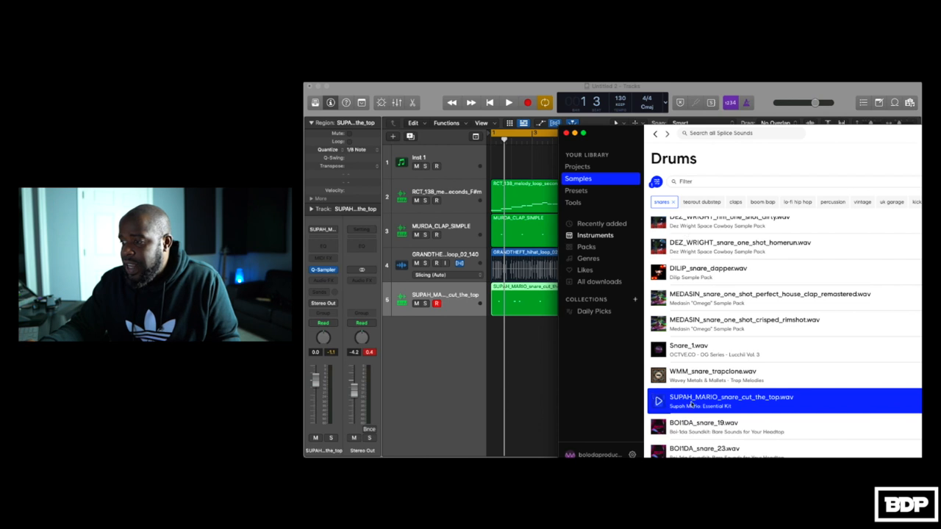
{"action": "scroll", "coordinate": [661, 373], "scroll_direction": "up", "scroll_amount": 2}
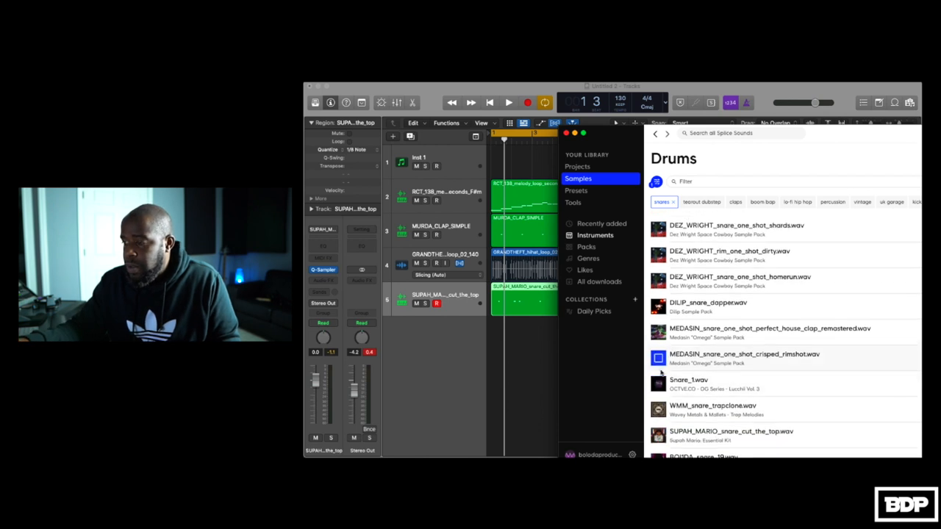
{"action": "scroll", "coordinate": [661, 373], "scroll_direction": "up", "scroll_amount": 1}
{"action": "scroll", "coordinate": [661, 374], "scroll_direction": "up", "scroll_amount": 1}
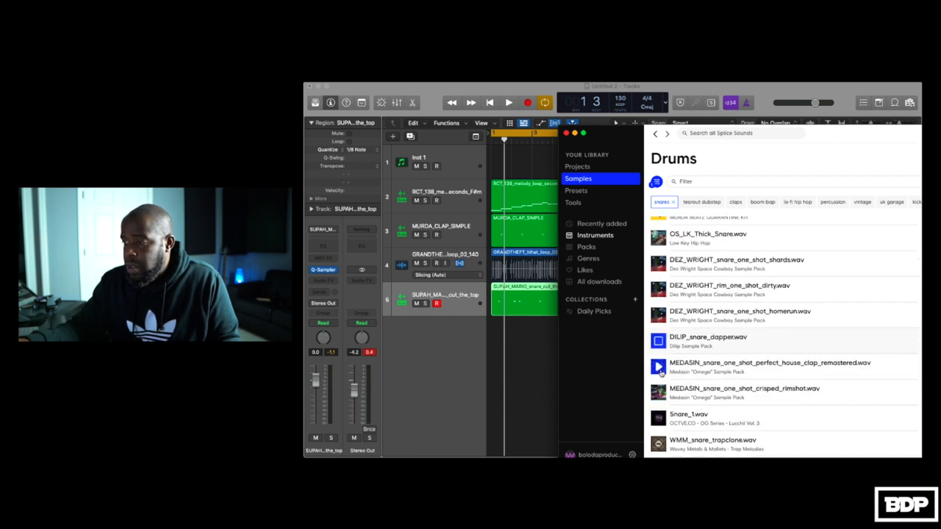
{"action": "scroll", "coordinate": [660, 373], "scroll_direction": "up", "scroll_amount": 5}
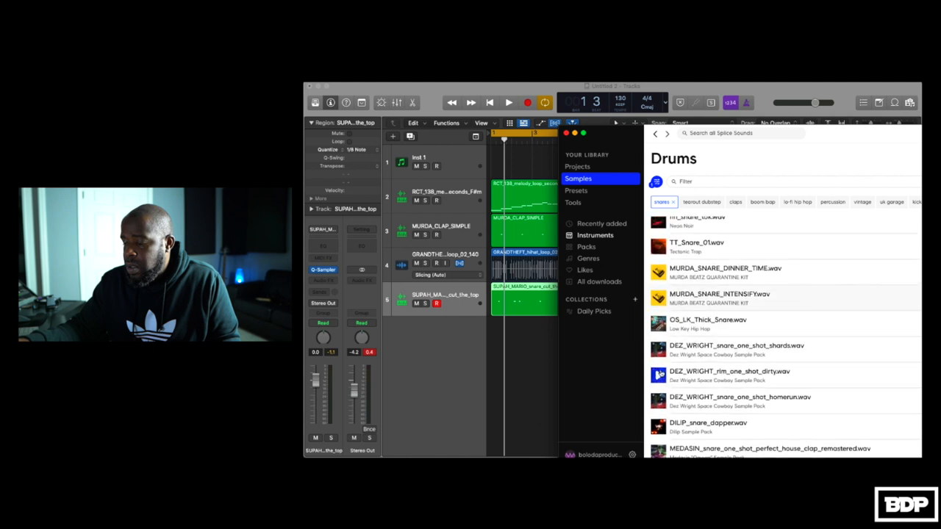
{"action": "scroll", "coordinate": [660, 373], "scroll_direction": "up", "scroll_amount": 1}
{"action": "scroll", "coordinate": [660, 373], "scroll_direction": "up", "scroll_amount": 5}
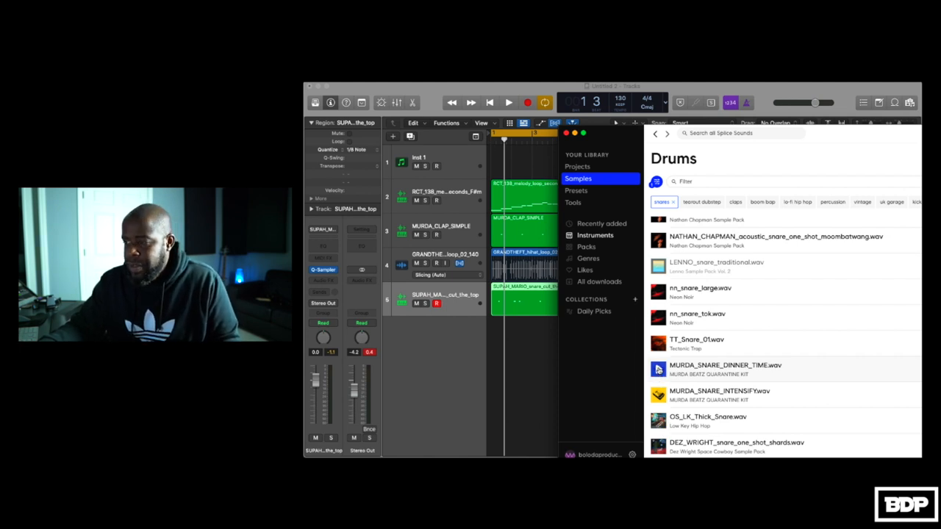
{"action": "left_click_drag", "start_coordinate": [659, 369], "coordinate": [430, 351]}
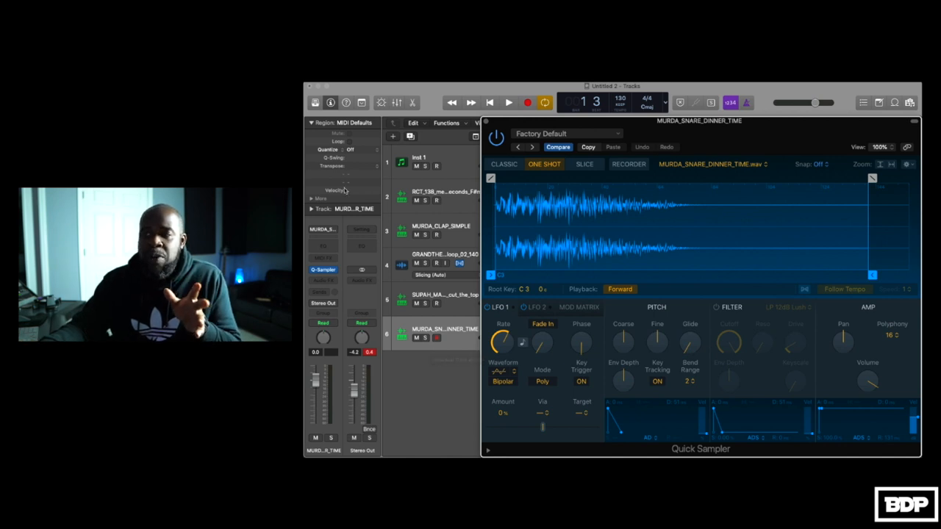
Set the MIDI default quantize to 1/8 Note with the MURDA_SNARE_DINNER_TIME track selected, and close the Quick Sampler window
{"action": "left_click", "coordinate": [366, 153]}
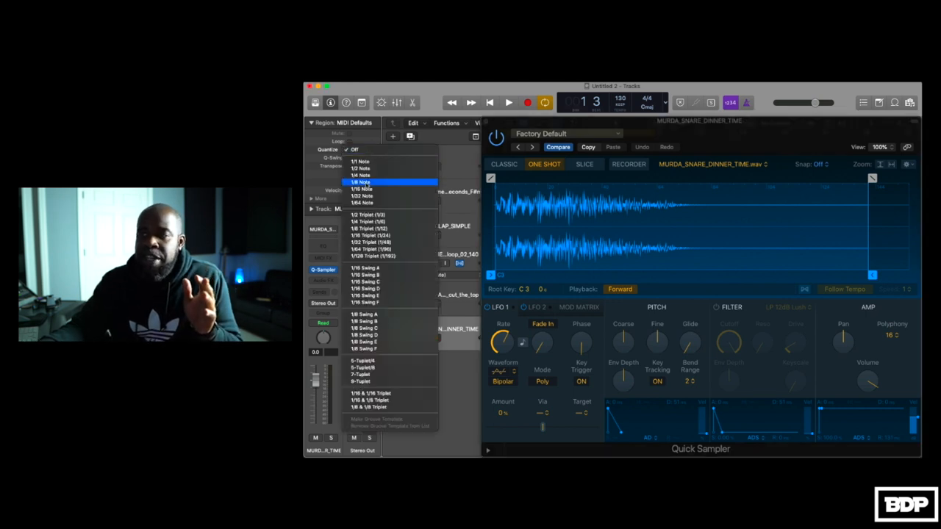
{"action": "left_click", "coordinate": [365, 182]}
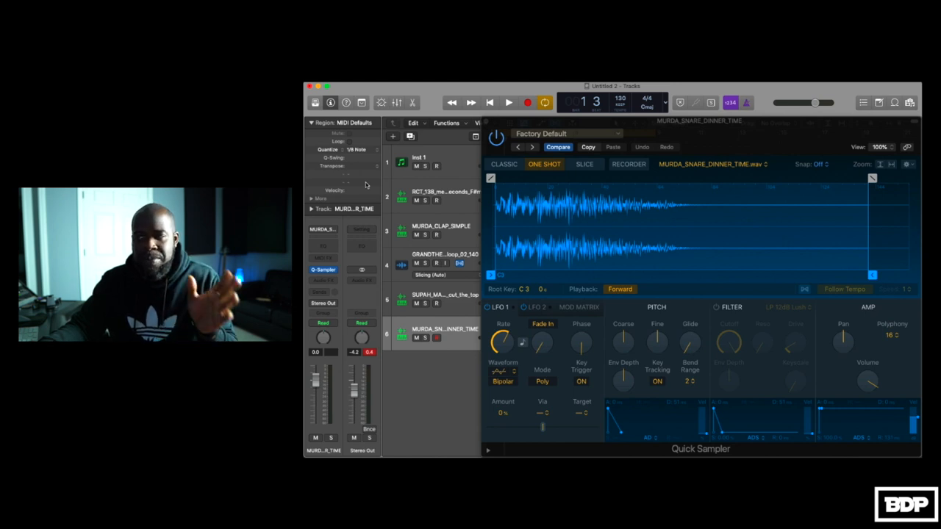
{"action": "left_click", "coordinate": [485, 123]}
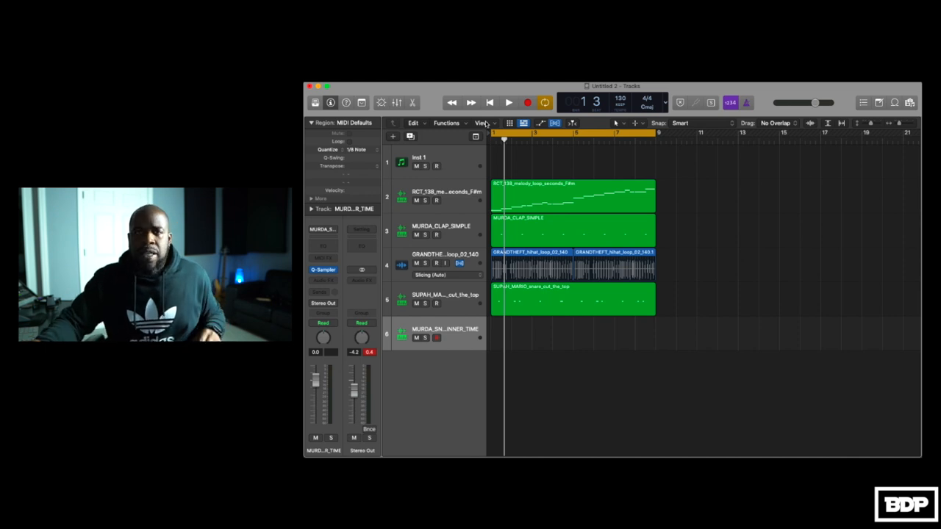
Copy the MURDA_CLAP_SIMPLE region onto the MURDA_SNARE_DINNER_TIME track at bar 1 and play the beat
{"action": "left_click", "coordinate": [543, 227]}
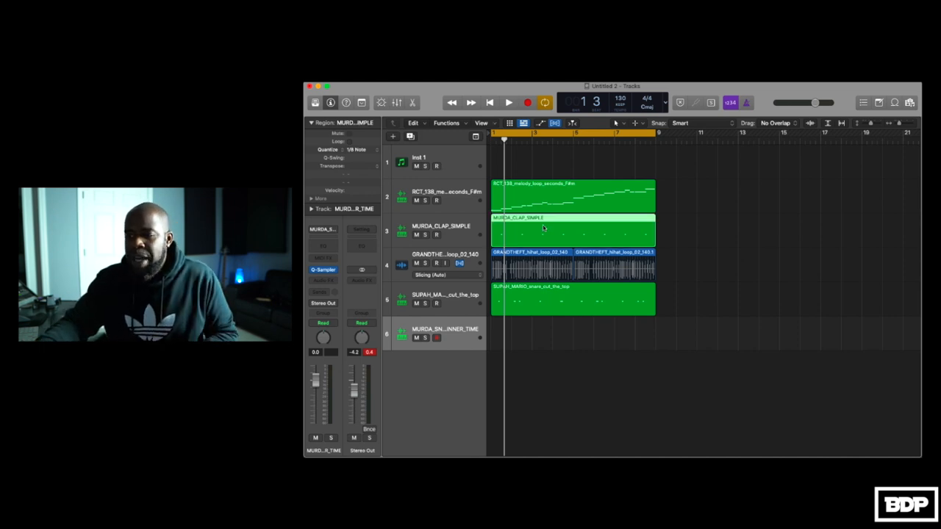
{"action": "left_click_drag", "start_coordinate": [544, 228], "coordinate": [526, 331]}
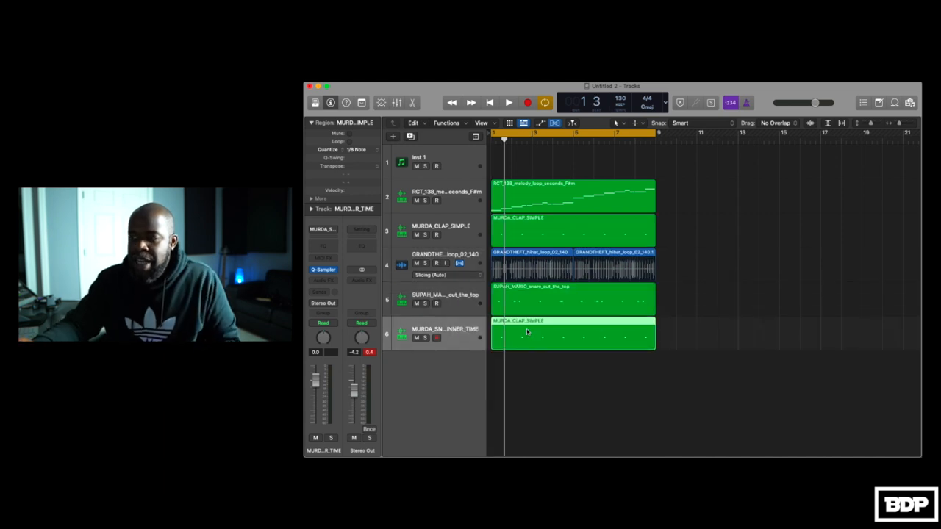
{"action": "key", "text": "space"}
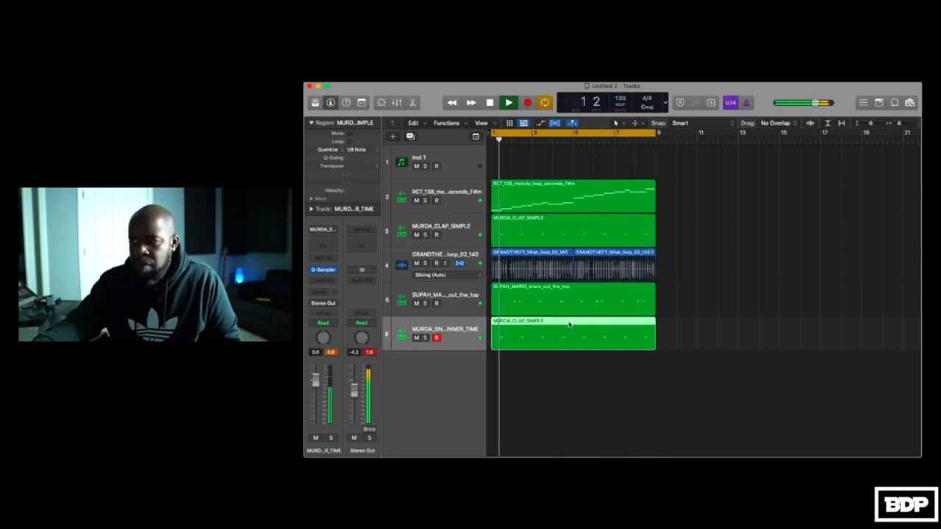
{"action": "key", "text": "space"}
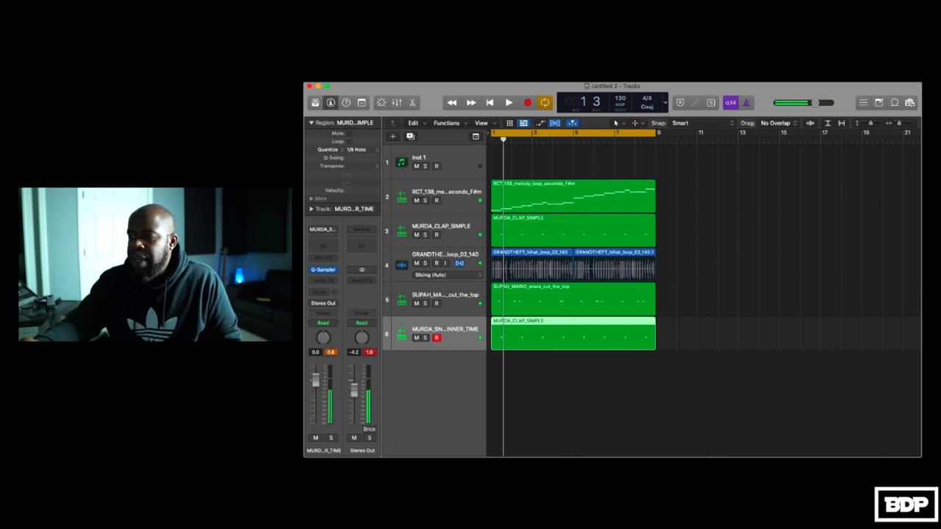
{"action": "mouse_move", "coordinate": [727, 446]}
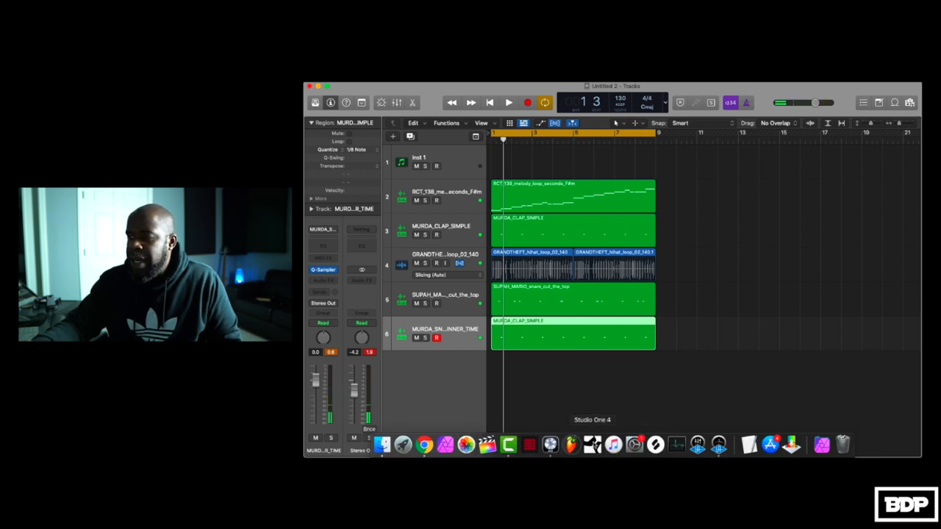
Switch to Splice, preview more hats and load DEZ_WRIGHT_open_hihat_one_shot_cleanest.wav into Quick Sampler on a new Logic Pro track
{"action": "left_click", "coordinate": [655, 445]}
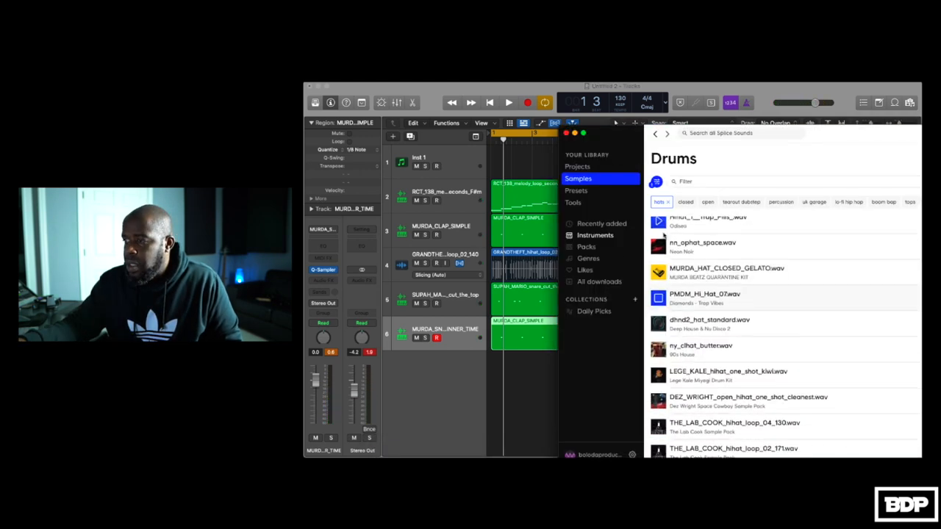
{"action": "scroll", "coordinate": [664, 235], "scroll_direction": "down", "scroll_amount": 3}
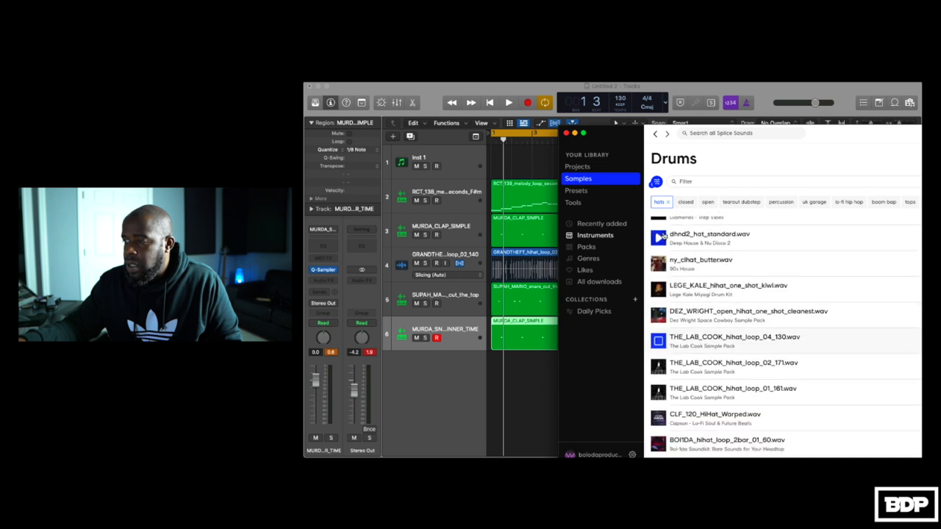
{"action": "scroll", "coordinate": [664, 279], "scroll_direction": "up", "scroll_amount": 1}
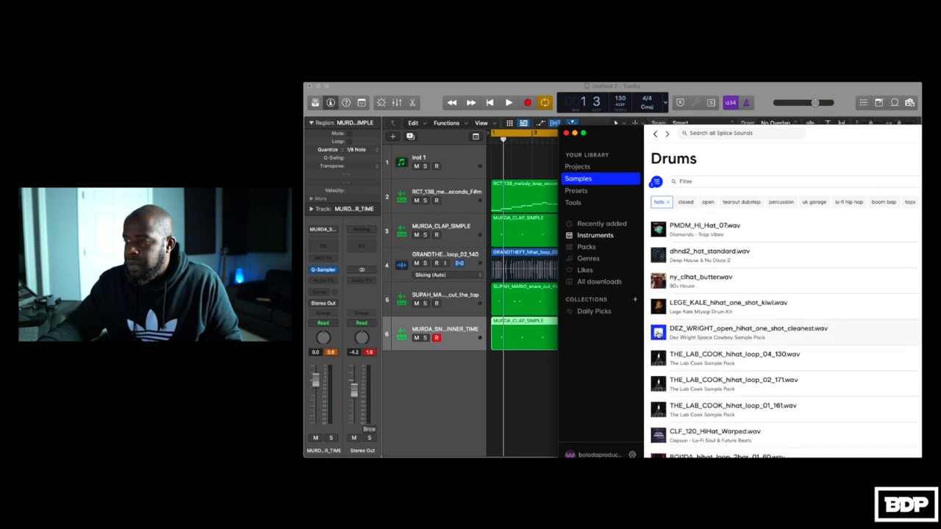
{"action": "left_click_drag", "start_coordinate": [661, 336], "coordinate": [419, 383]}
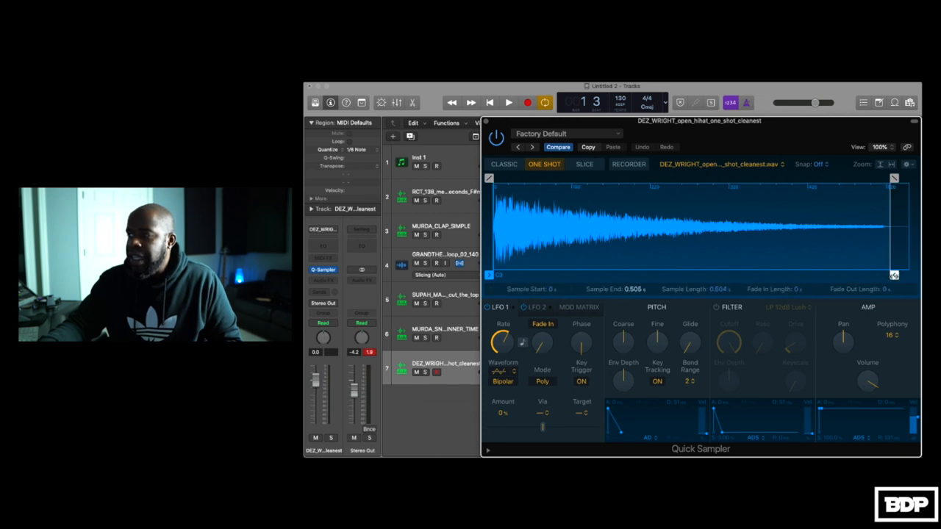
Shorten the open hi-hat sample's end to about 0.344 s in Quick Sampler and record an eight-bar open hi-hat pattern
{"action": "left_click_drag", "start_coordinate": [893, 274], "coordinate": [767, 275]}
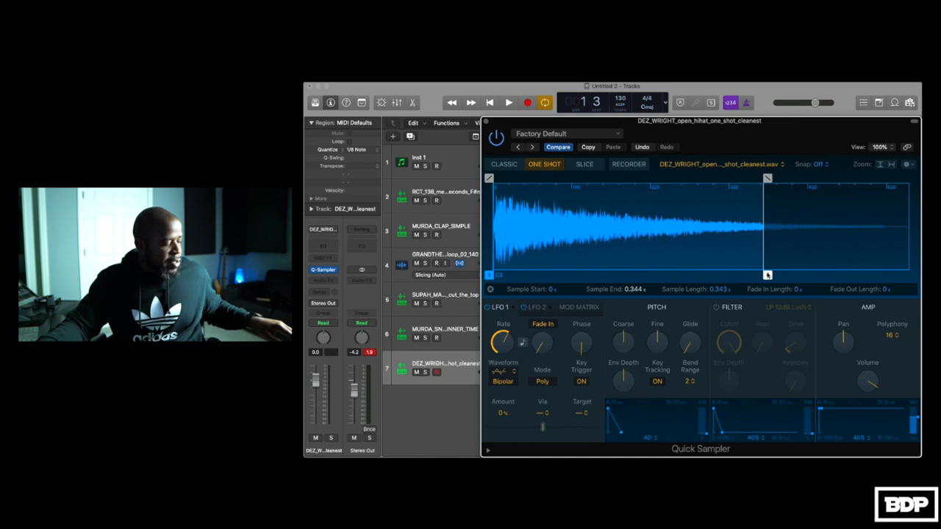
{"action": "key", "text": "r"}
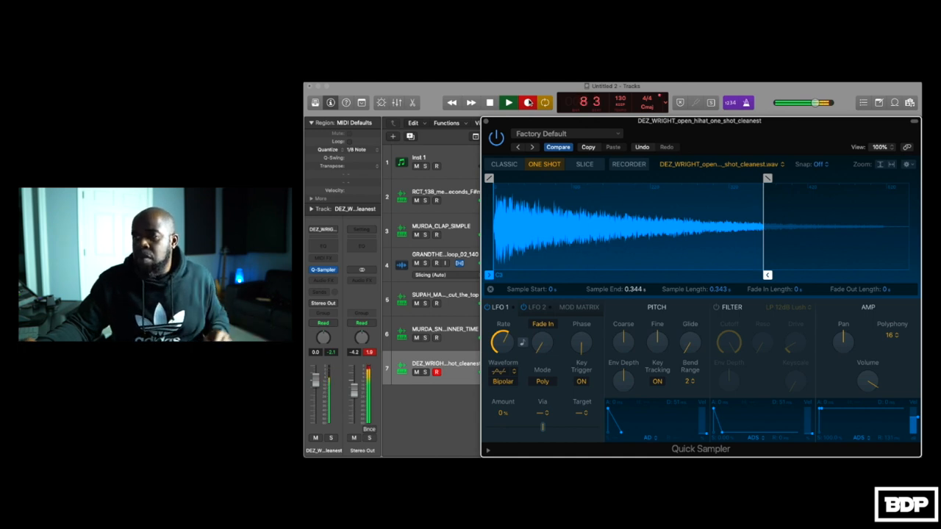
{"action": "left_click", "coordinate": [489, 103]}
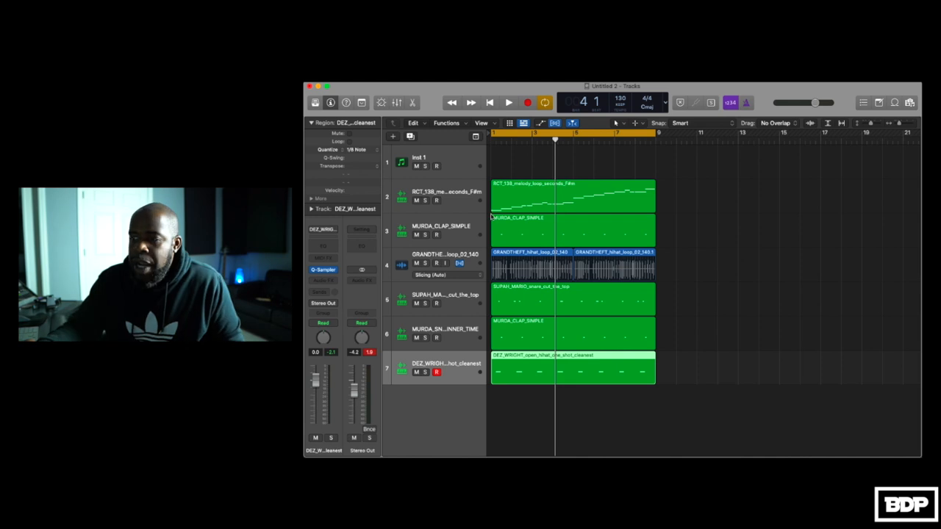
Switch to Splice, preview samples from the Drums instrument category and load MURDA_808_GOYARD_E.wav into Quick Sampler on a new Logic Pro track
{"action": "mouse_move", "coordinate": [623, 445]}
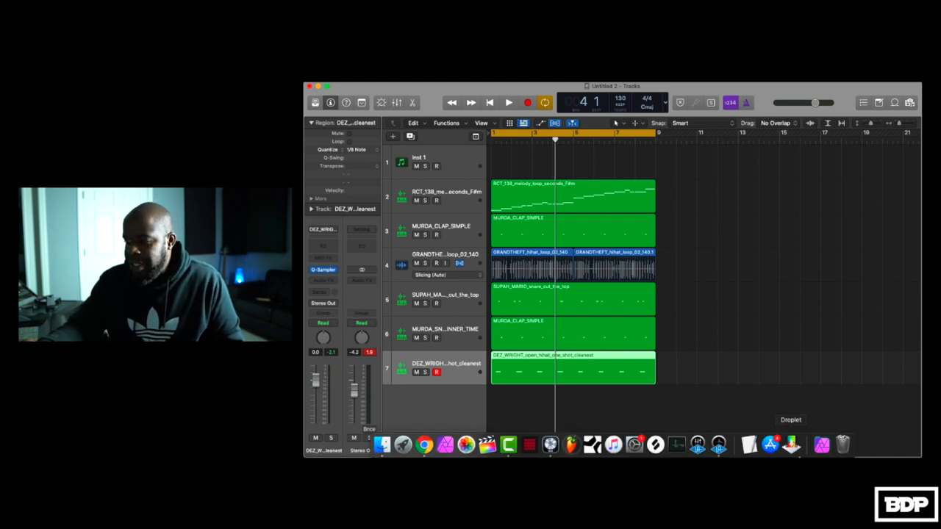
{"action": "left_click", "coordinate": [655, 445]}
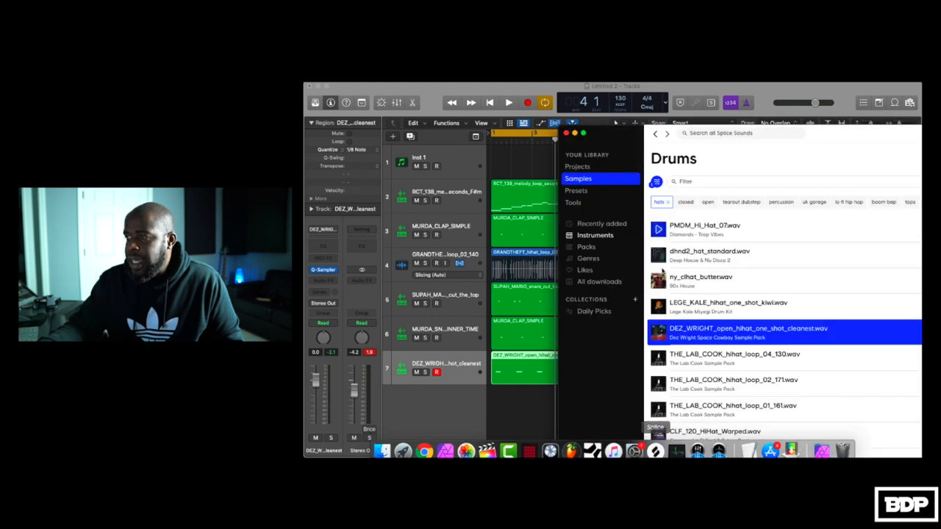
{"action": "left_click", "coordinate": [604, 236]}
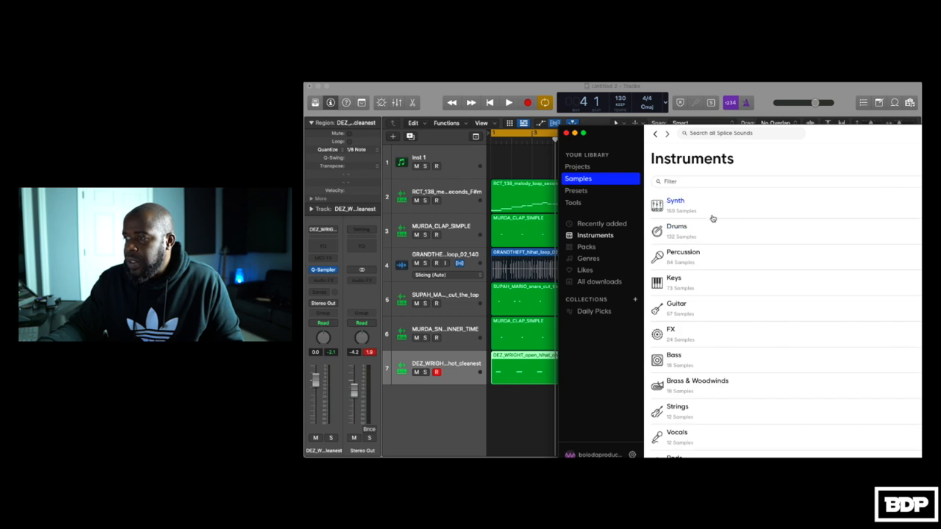
{"action": "left_click", "coordinate": [677, 228]}
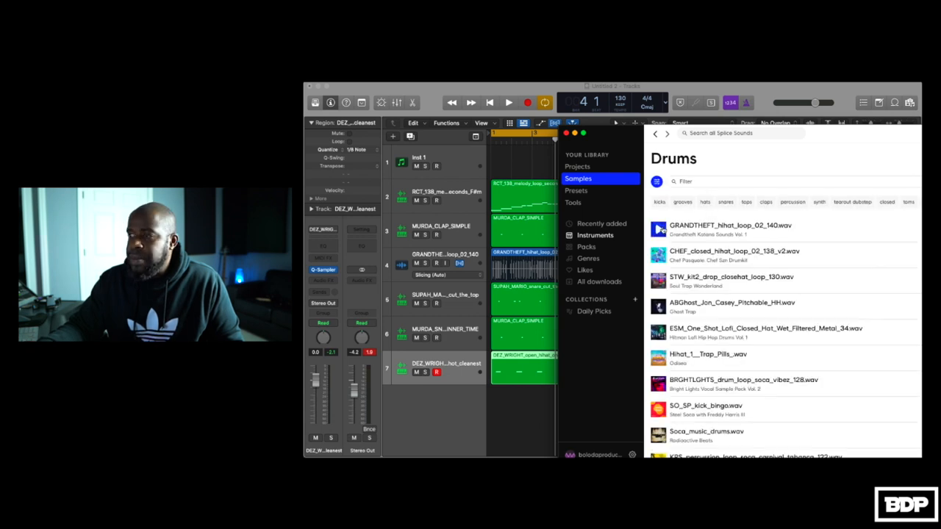
{"action": "scroll", "coordinate": [661, 230], "scroll_direction": "down", "scroll_amount": 3}
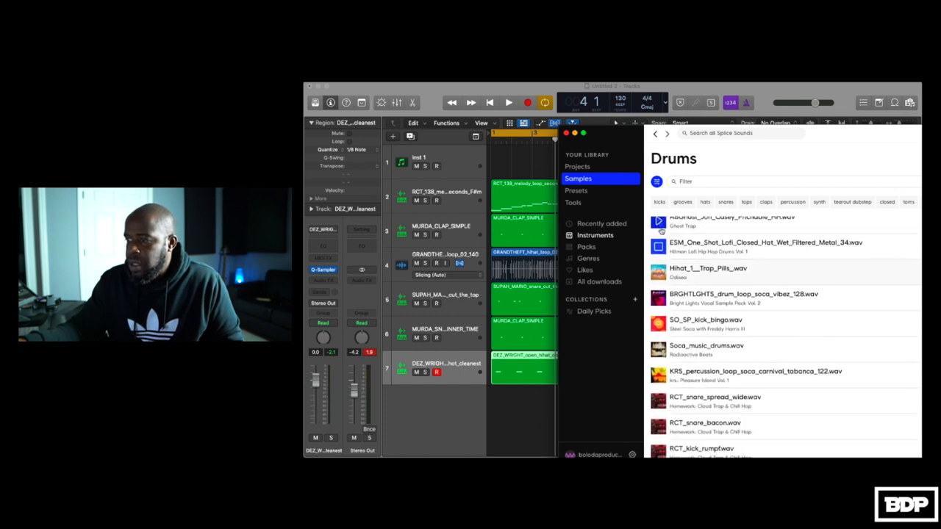
{"action": "scroll", "coordinate": [661, 230], "scroll_direction": "down", "scroll_amount": 5}
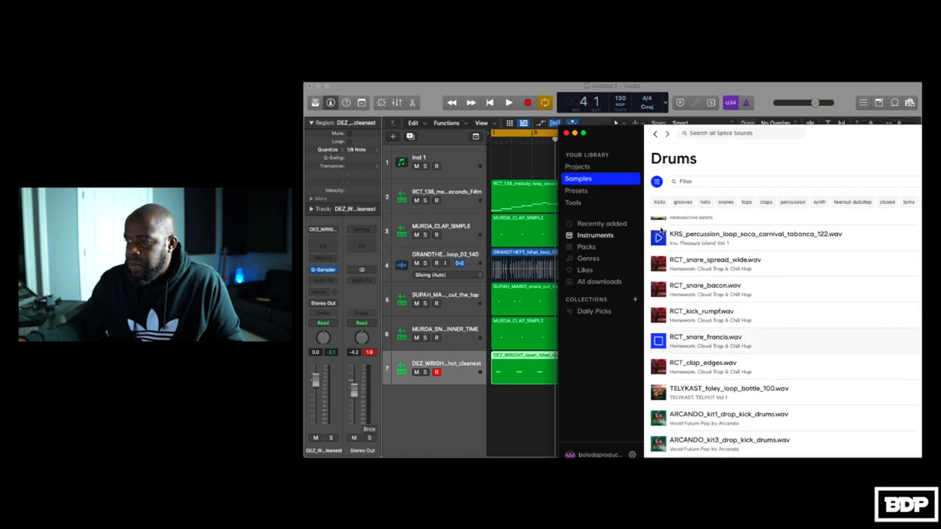
{"action": "scroll", "coordinate": [661, 230], "scroll_direction": "down", "scroll_amount": 10}
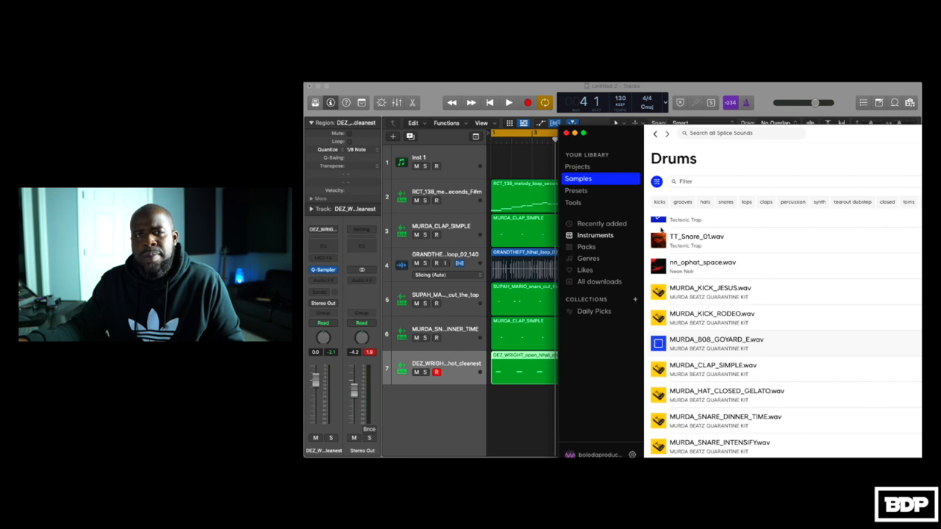
{"action": "key", "text": "Up"}
{"action": "key", "text": "Down"}
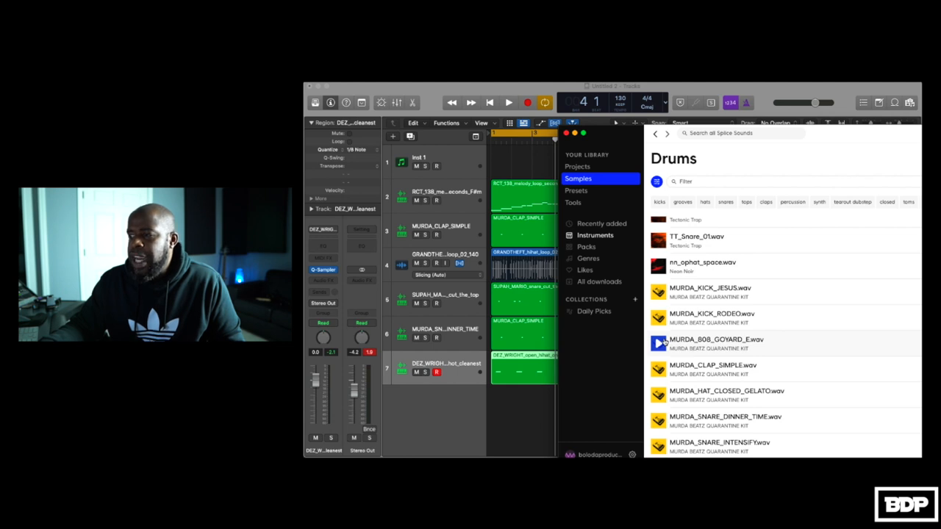
{"action": "left_click_drag", "start_coordinate": [664, 343], "coordinate": [443, 396]}
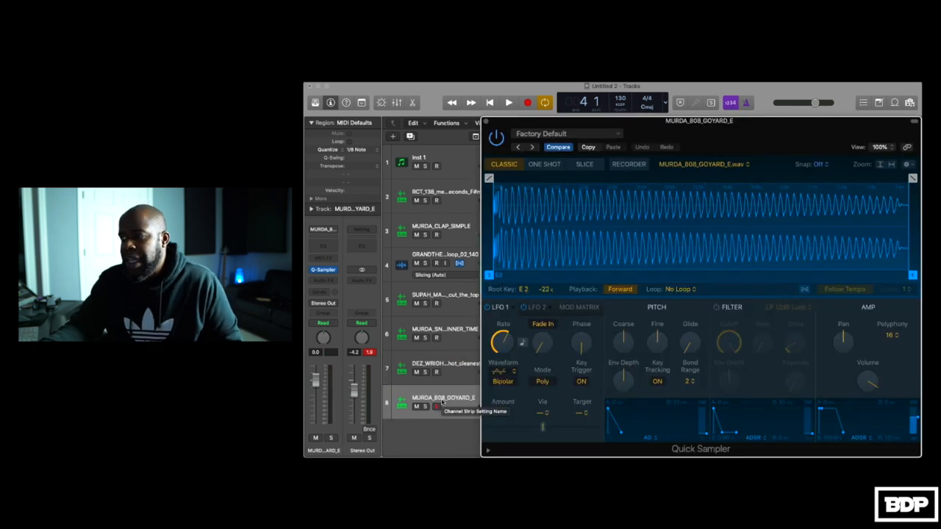
Set the 808's Quick Sampler polyphony to Mono and its mode to One Shot, and record an eight-bar 808 pattern
{"action": "left_click", "coordinate": [895, 335]}
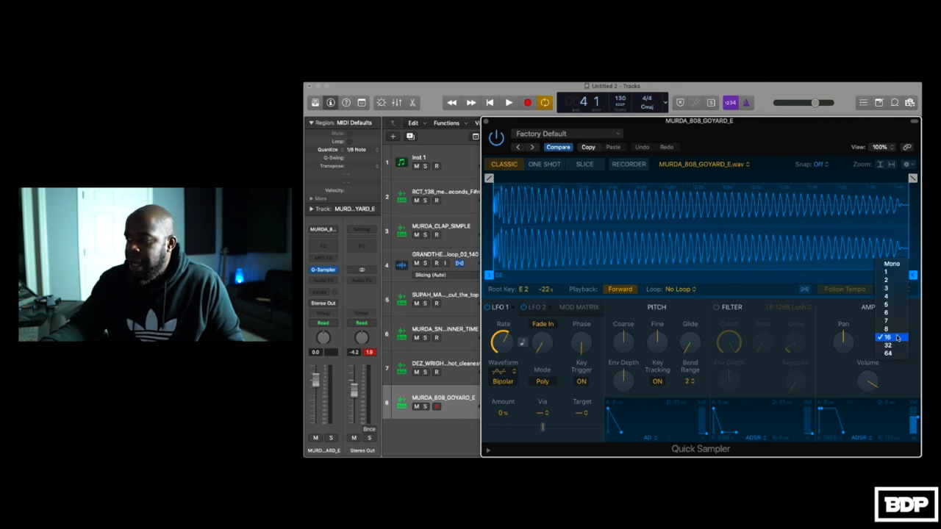
{"action": "left_click", "coordinate": [891, 265]}
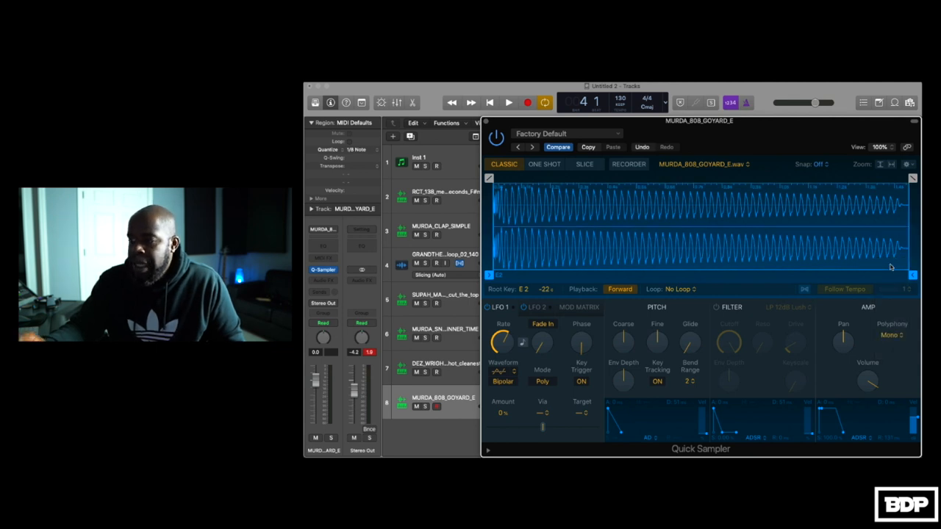
{"action": "left_click", "coordinate": [549, 167]}
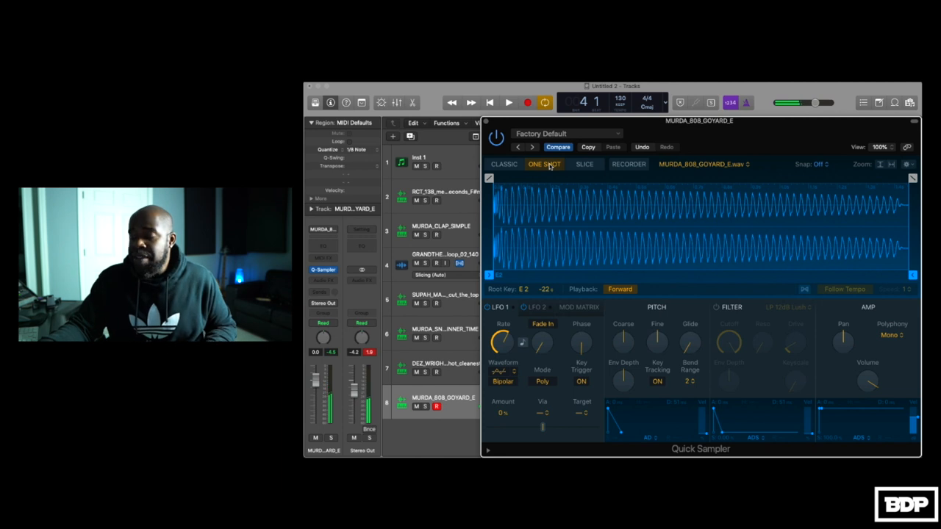
{"action": "left_click", "coordinate": [526, 103]}
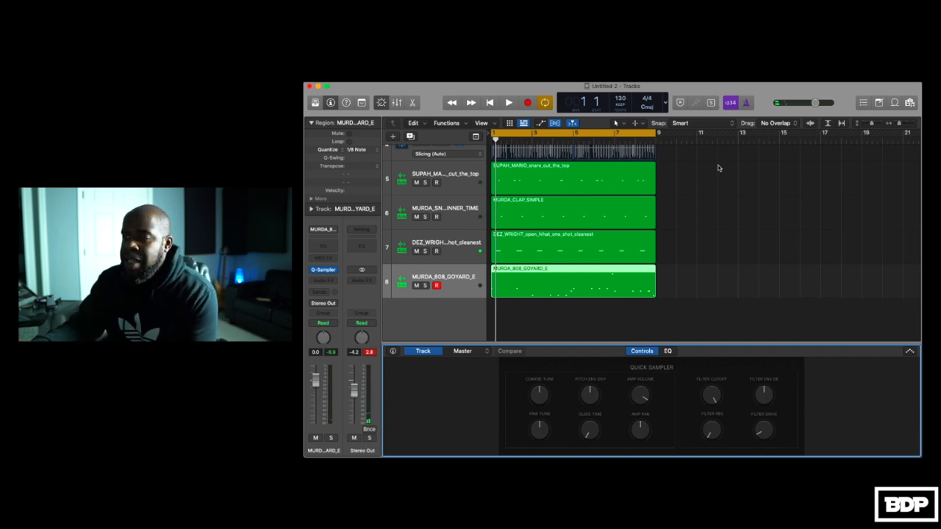
Switch to Splice, preview the MURDA BEATZ kicks and load MURDA_KICK_JESUS.wav into Quick Sampler on a new Logic Pro track
{"action": "mouse_move", "coordinate": [676, 455]}
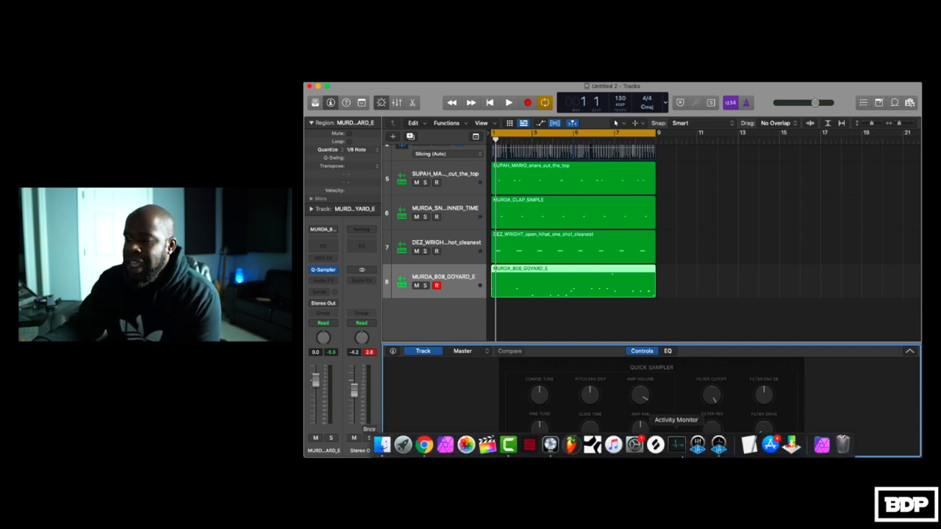
{"action": "left_click", "coordinate": [655, 445]}
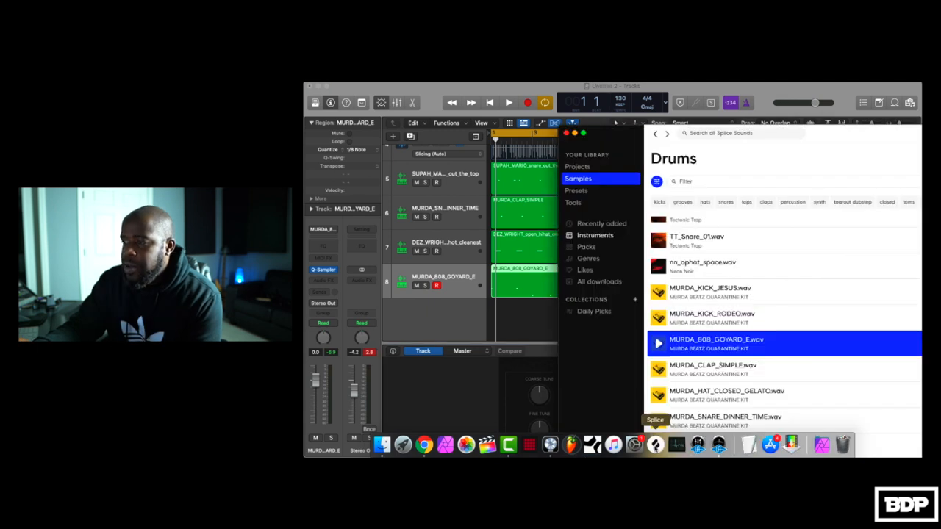
{"action": "left_click", "coordinate": [658, 369]}
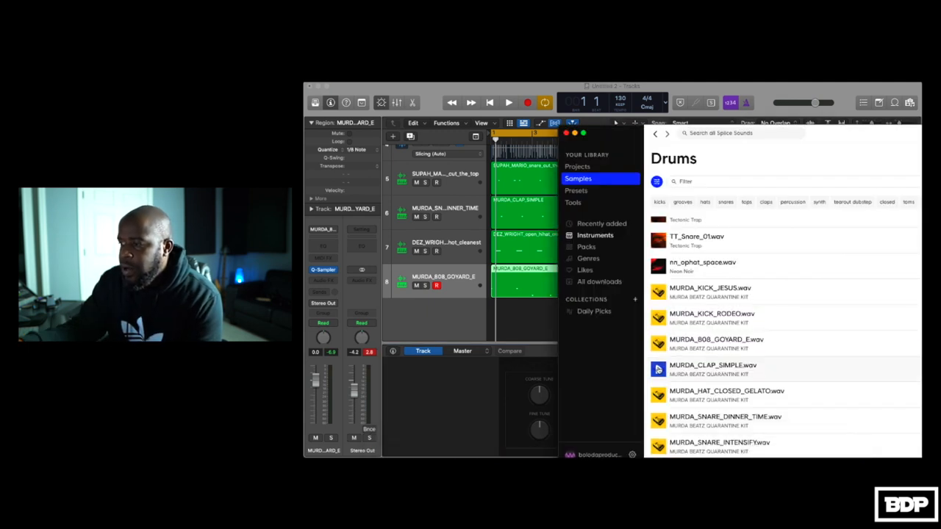
{"action": "scroll", "coordinate": [658, 369], "scroll_direction": "up", "scroll_amount": 2}
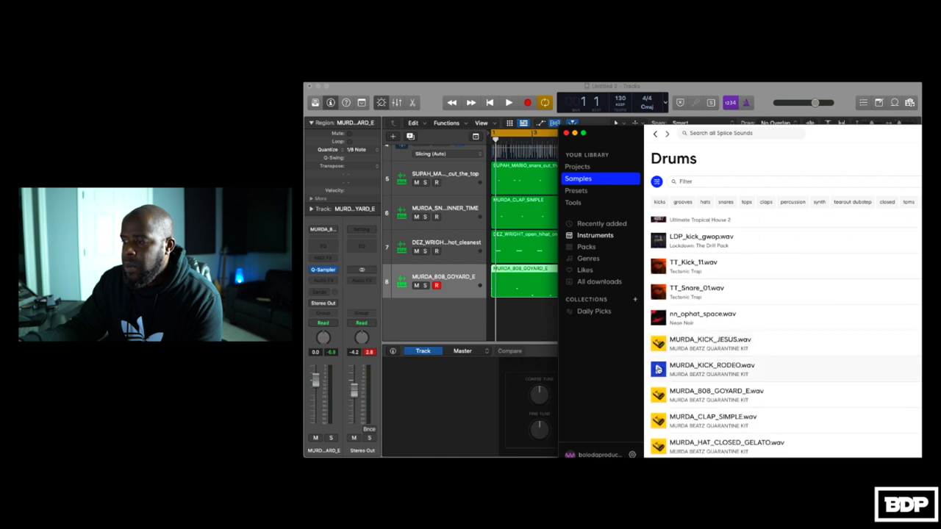
{"action": "scroll", "coordinate": [658, 369], "scroll_direction": "down", "scroll_amount": 1}
{"action": "scroll", "coordinate": [658, 367], "scroll_direction": "up", "scroll_amount": 1}
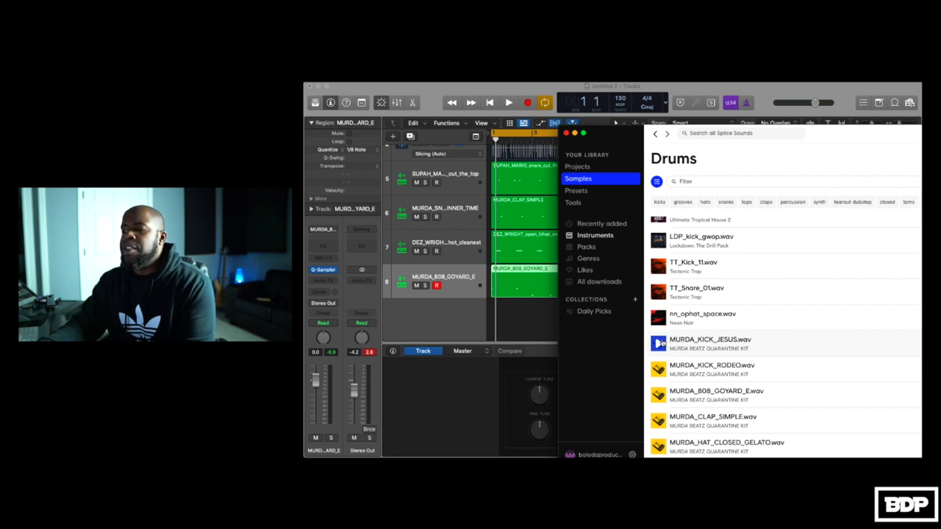
{"action": "left_click_drag", "start_coordinate": [659, 342], "coordinate": [441, 284]}
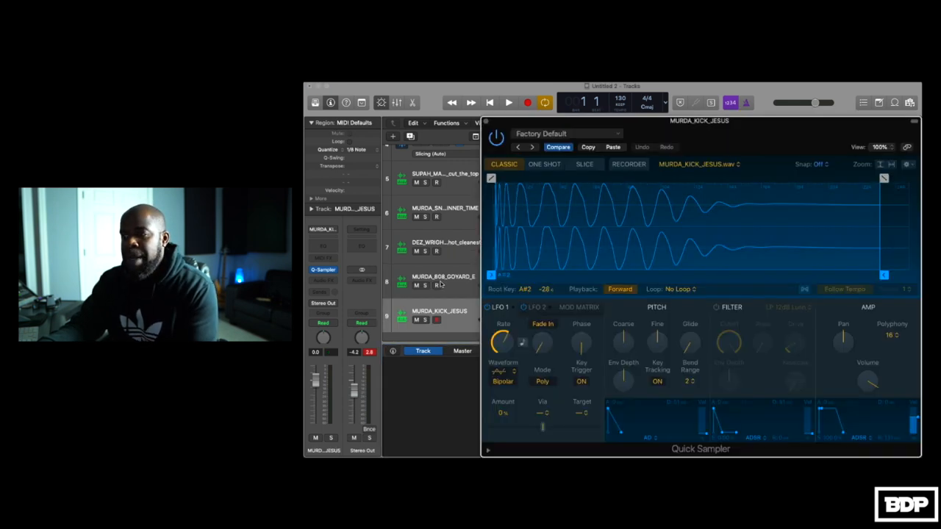
Set the kick's Quick Sampler to One Shot mode with Mono polyphony and close its window
{"action": "left_click", "coordinate": [544, 164]}
{"action": "left_click", "coordinate": [892, 336]}
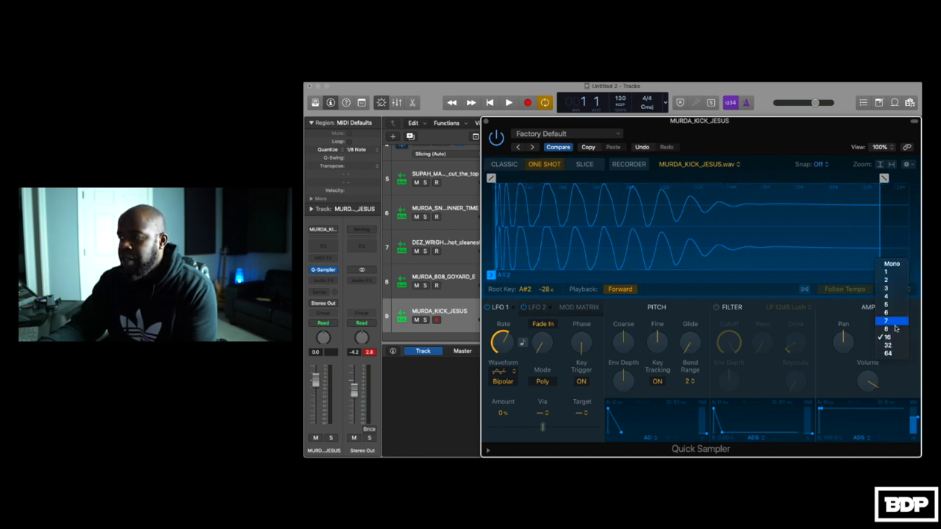
{"action": "left_click", "coordinate": [890, 266]}
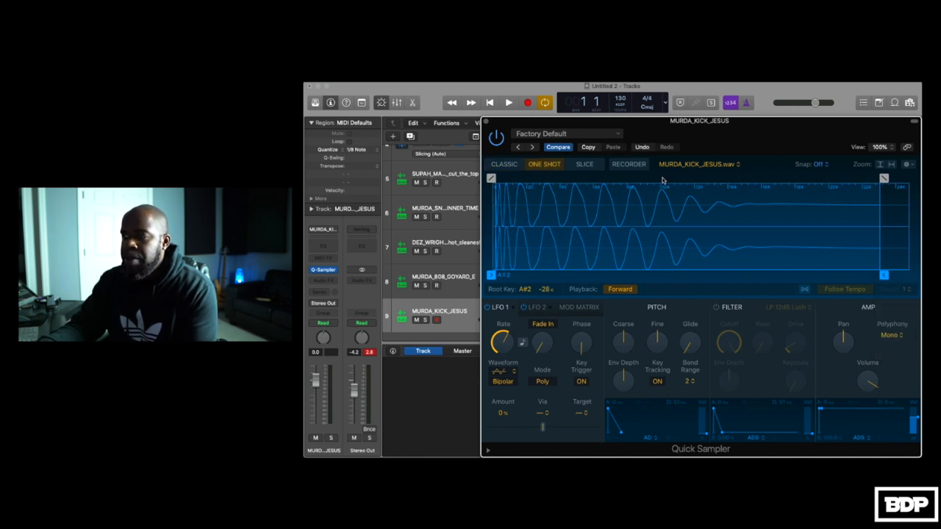
{"action": "left_click", "coordinate": [486, 121]}
Copy the MURDA_808_GOYARD_E region onto the MURDA_KICK_JESUS track at bar 1 and open the copy in the Piano Roll
{"action": "left_click", "coordinate": [559, 282]}
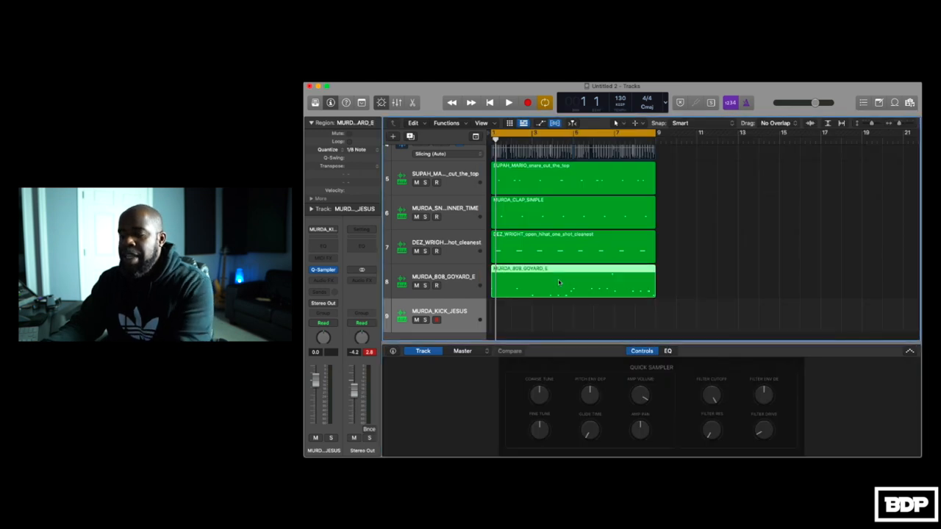
{"action": "left_click_drag", "start_coordinate": [558, 279], "coordinate": [553, 316]}
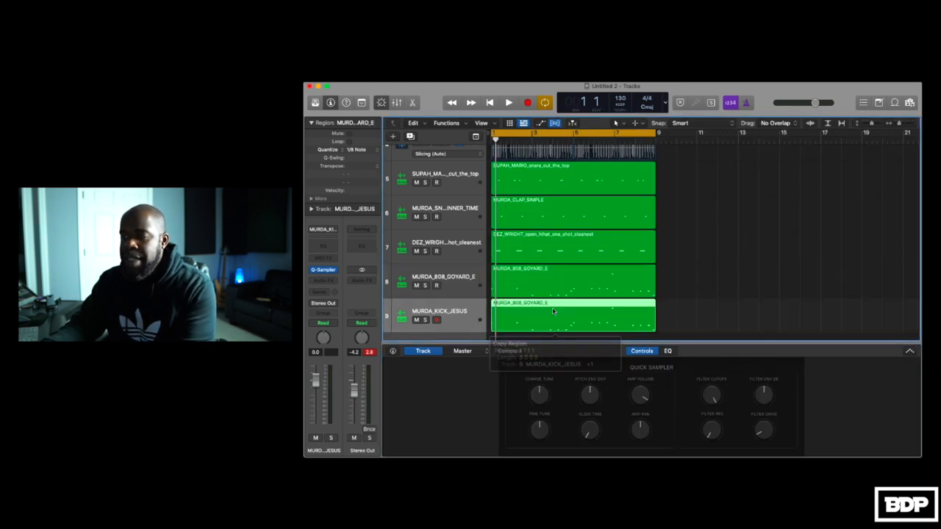
{"action": "double_click", "coordinate": [543, 325]}
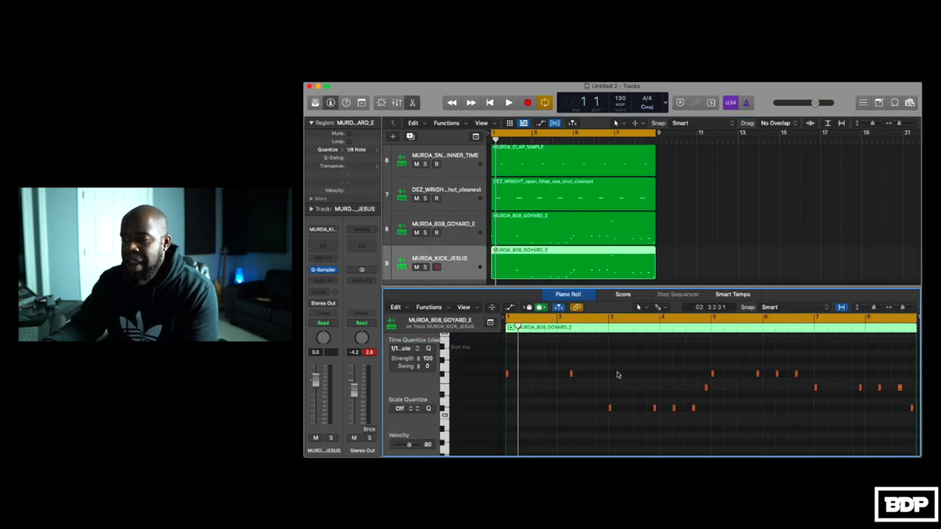
Audition pitches on the Piano Roll keyboard and transpose all the F#2 notes in the kick region up to C3
{"action": "scroll", "coordinate": [448, 389], "scroll_direction": "up", "scroll_amount": 2}
{"action": "left_click", "coordinate": [445, 403]}
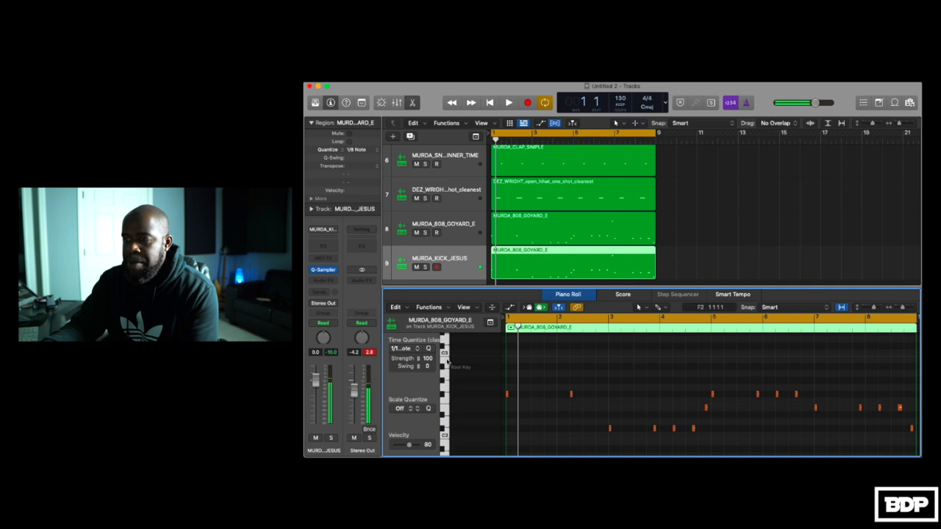
{"action": "left_click", "coordinate": [461, 275]}
{"action": "left_click", "coordinate": [444, 353]}
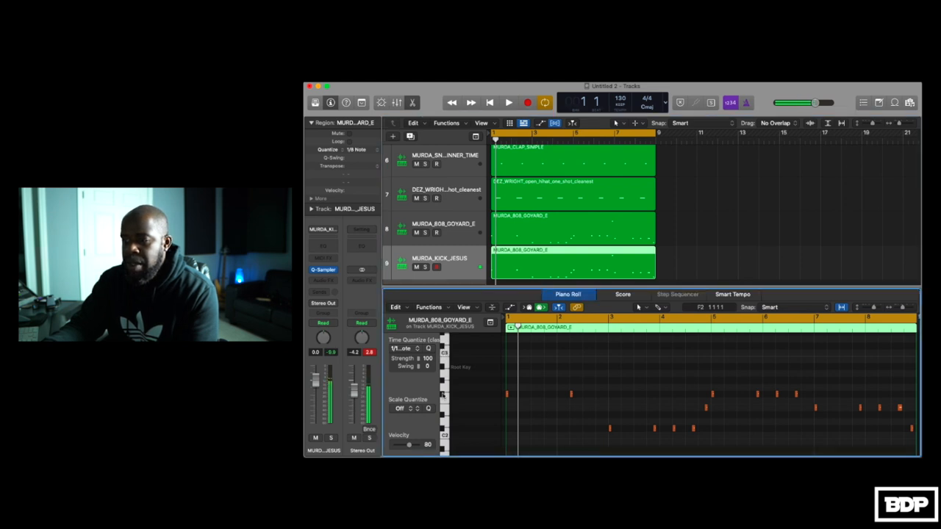
{"action": "left_click", "coordinate": [442, 395]}
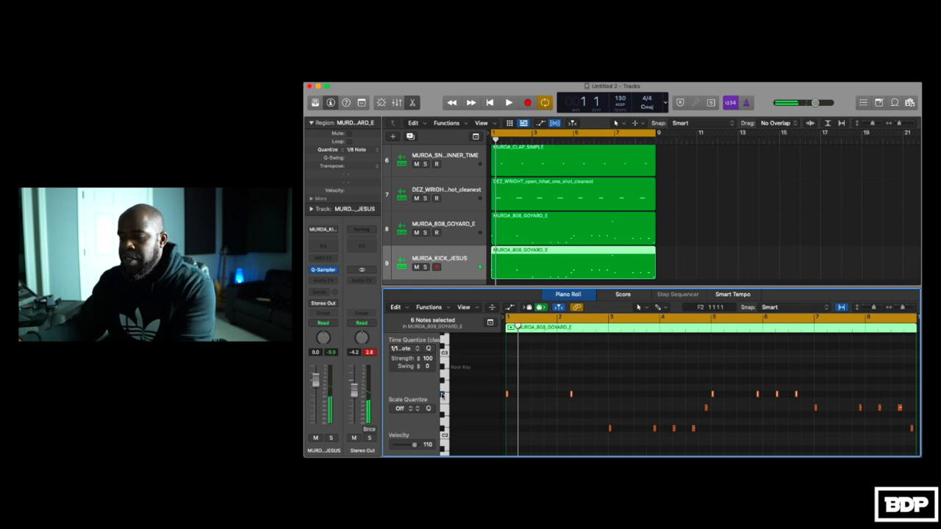
{"action": "left_click", "coordinate": [442, 379]}
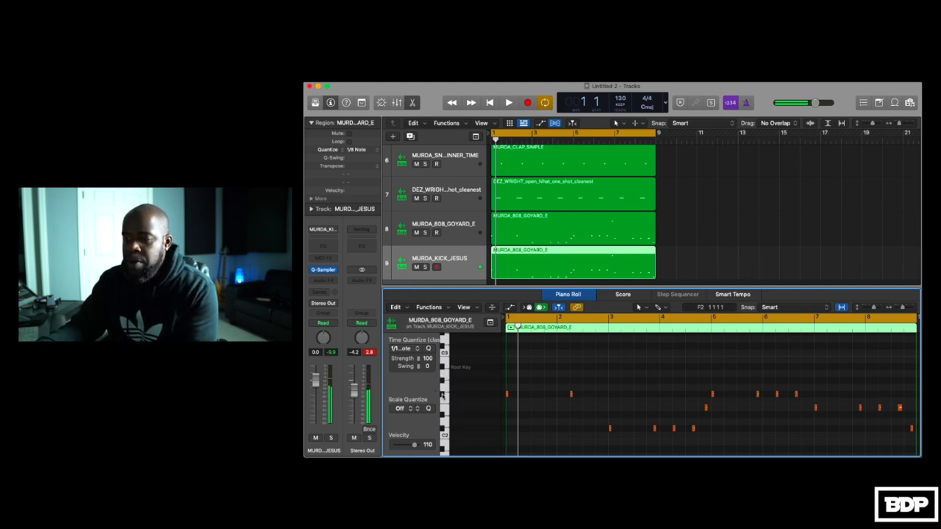
{"action": "left_click", "coordinate": [442, 395]}
{"action": "key", "text": "alt+Up"}
{"action": "key", "text": "alt+Up"}
{"action": "key", "text": "alt+Up"}
{"action": "key", "text": "alt+Up"}
{"action": "key", "text": "alt+Up"}
{"action": "key", "text": "alt+Up"}
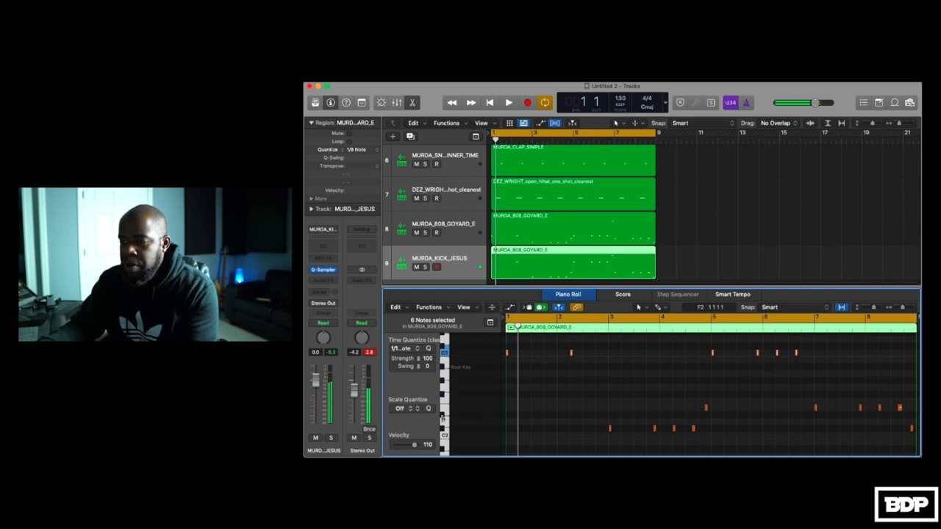
Select all the E2 notes in the kick region and transpose them up to C3
{"action": "left_click", "coordinate": [443, 416]}
{"action": "left_click", "coordinate": [443, 413]}
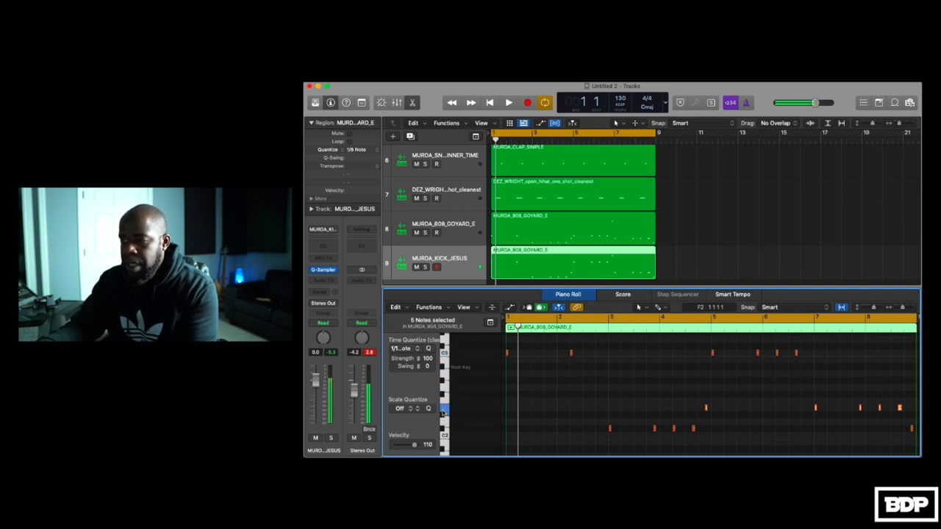
{"action": "key", "text": "alt+Up"}
{"action": "key", "text": "alt+Up"}
{"action": "key", "text": "alt+Up"}
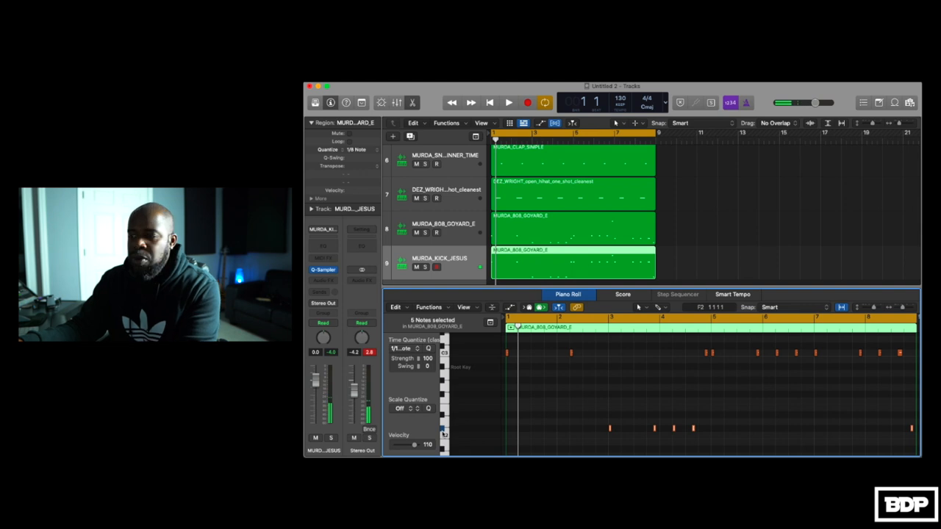
Transpose the C#2 notes in the kick region up to C3
{"action": "key", "text": "alt+Up"}
{"action": "key", "text": "alt+Up"}
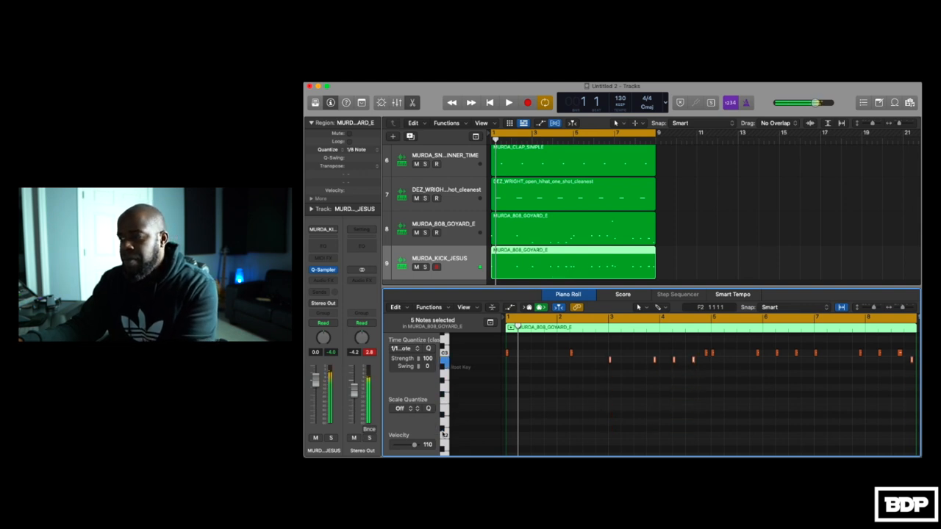
{"action": "key", "text": "alt+Up"}
{"action": "scroll", "coordinate": [442, 435], "scroll_direction": "down", "scroll_amount": 5}
{"action": "scroll", "coordinate": [443, 435], "scroll_direction": "up", "scroll_amount": 5}
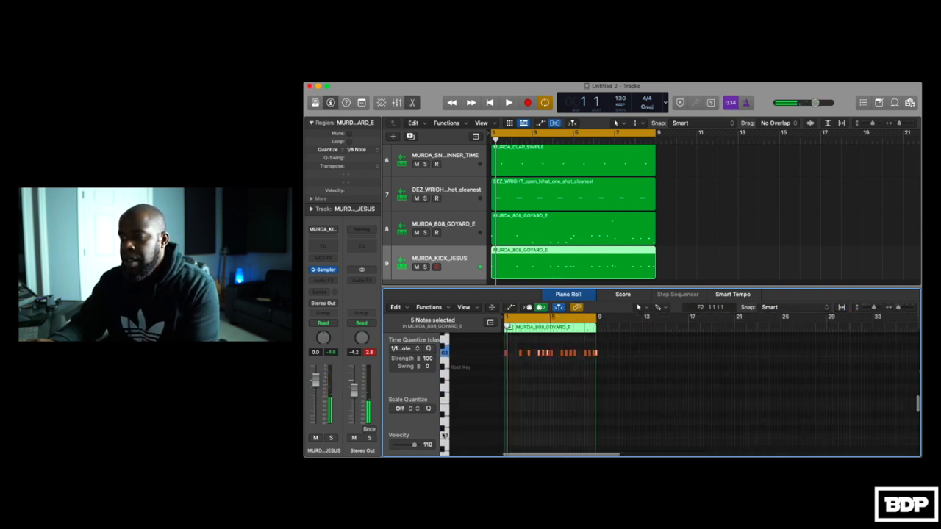
Transpose the remaining F#3 note near bar 7 of the kick region down to C3 and play back the beat
{"action": "scroll", "coordinate": [442, 435], "scroll_direction": "up", "scroll_amount": 4}
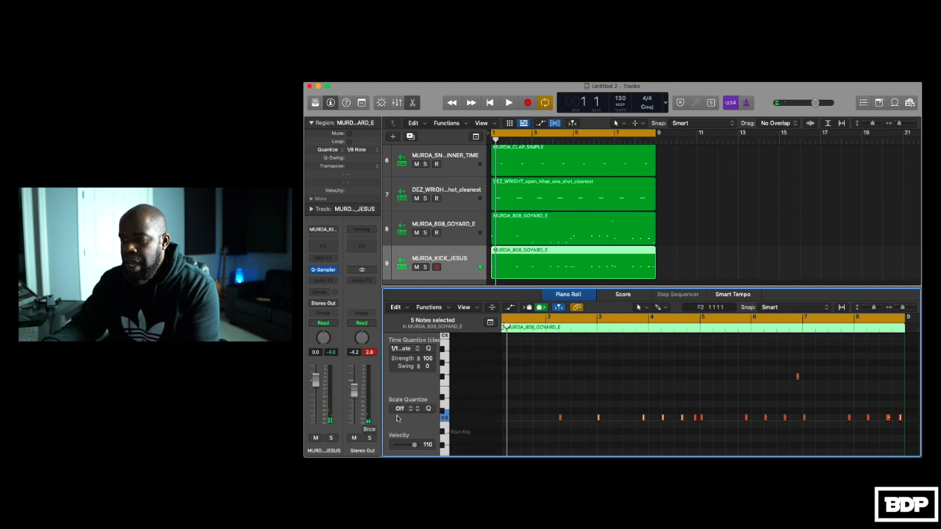
{"action": "left_click", "coordinate": [443, 377]}
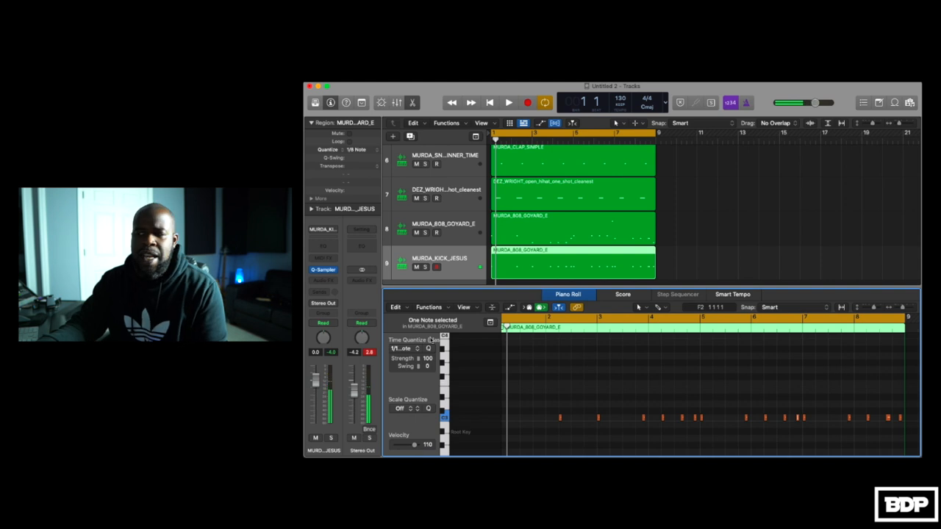
{"action": "key", "text": "space"}
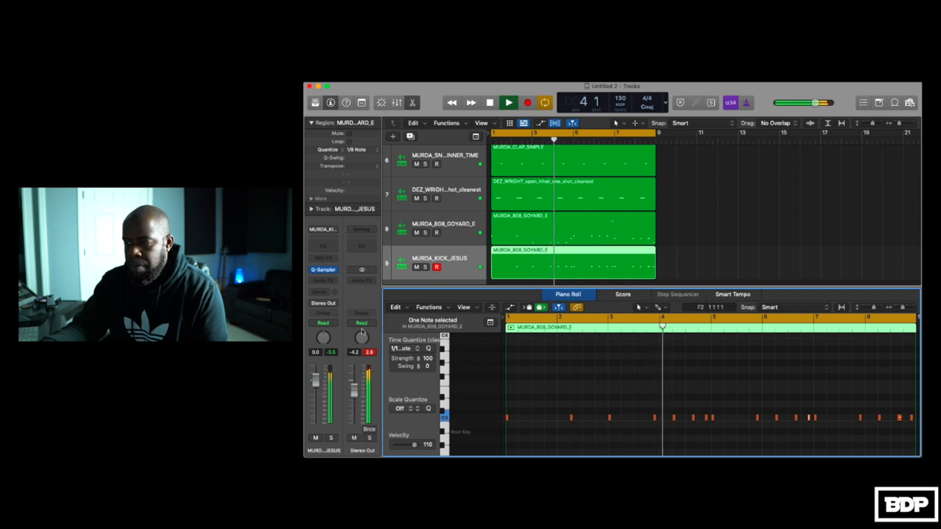
{"action": "key", "text": "space"}
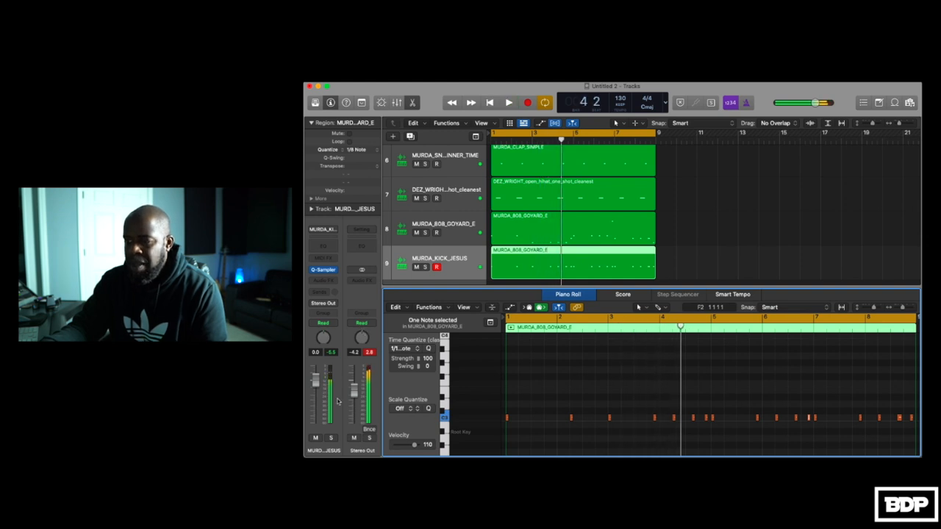
Select all the kick notes on C3, try them at higher pitches, and transpose them down to A2
{"action": "left_click", "coordinate": [444, 416]}
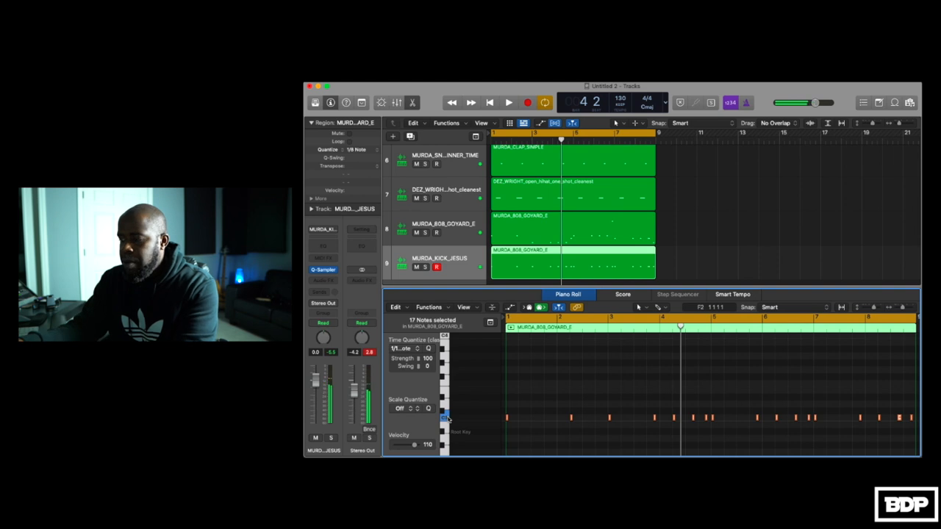
{"action": "key", "text": "alt+Up"}
{"action": "key", "text": "alt+Up"}
{"action": "key", "text": "alt+Up"}
{"action": "key", "text": "alt+Up"}
{"action": "key", "text": "alt+Up"}
{"action": "key", "text": "alt+Up"}
{"action": "key", "text": "alt+Up"}
{"action": "key", "text": "alt+Up"}
{"action": "key", "text": "alt+Up"}
{"action": "key", "text": "alt+Up"}
{"action": "key", "text": "alt+Up"}
{"action": "key", "text": "alt+Up"}
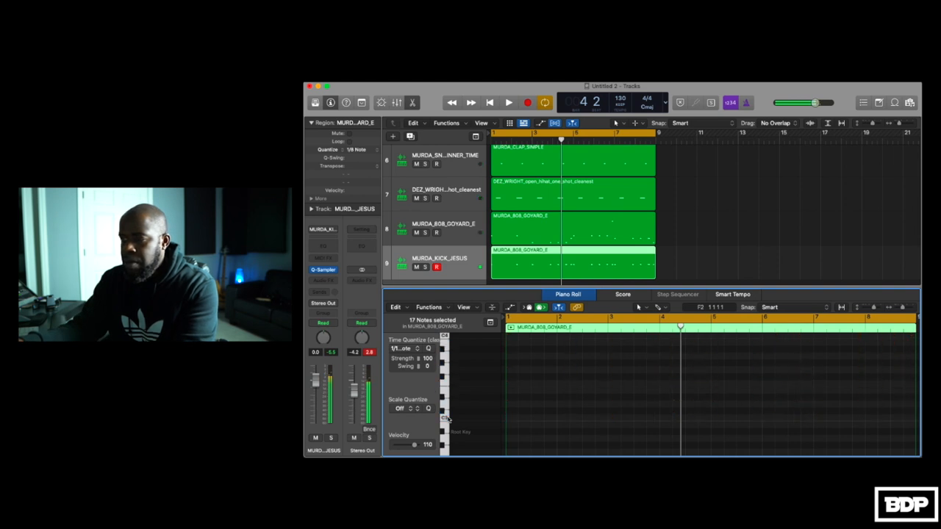
{"action": "key", "text": "alt+Down"}
{"action": "key", "text": "alt+Down"}
{"action": "key", "text": "alt+Down"}
{"action": "key", "text": "alt+Down"}
{"action": "key", "text": "alt+Down"}
{"action": "key", "text": "alt+Down"}
{"action": "key", "text": "alt+Down"}
{"action": "key", "text": "alt+Down"}
{"action": "key", "text": "alt+Down"}
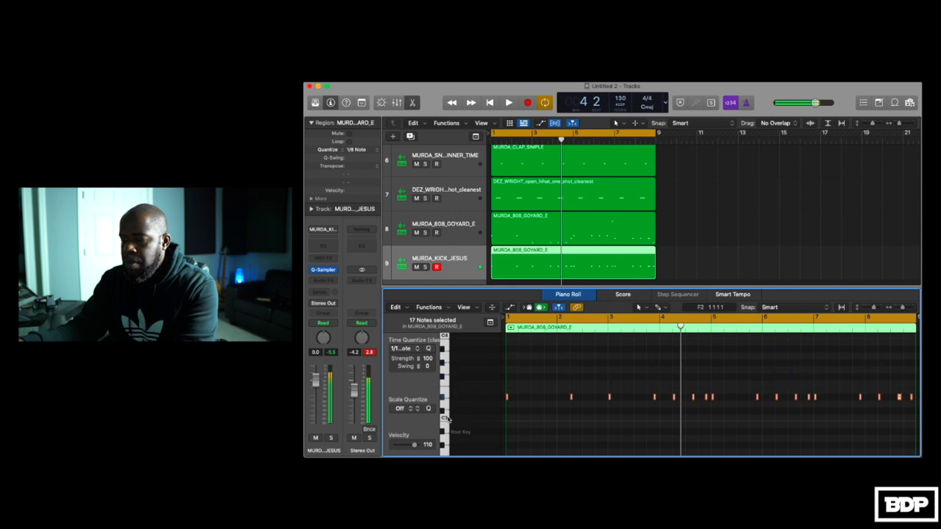
{"action": "key", "text": "alt+Down"}
{"action": "key", "text": "alt+Down"}
{"action": "key", "text": "alt+Down"}
{"action": "key", "text": "alt+Down"}
{"action": "key", "text": "alt+Down"}
{"action": "key", "text": "alt+Down"}
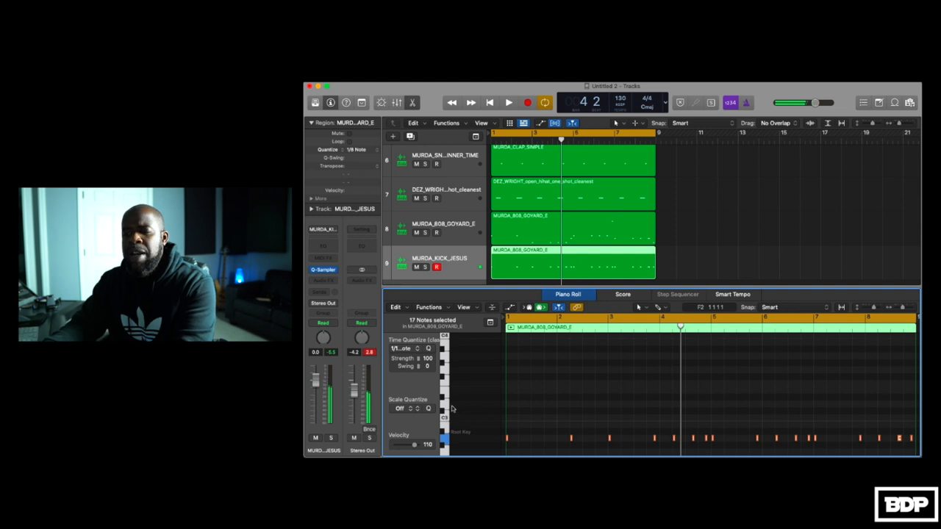
Play back the beat to check the retuned kick and close the Piano Roll
{"action": "key", "text": "space"}
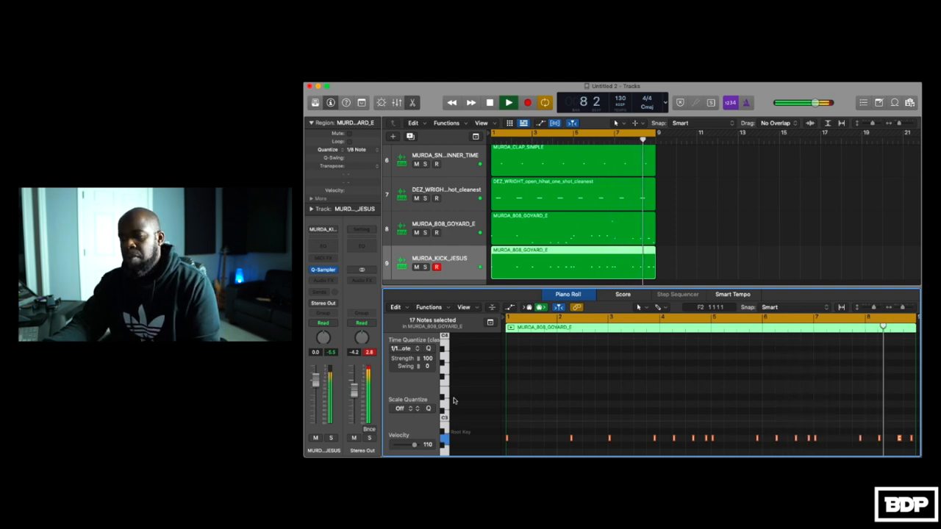
{"action": "key", "text": "space"}
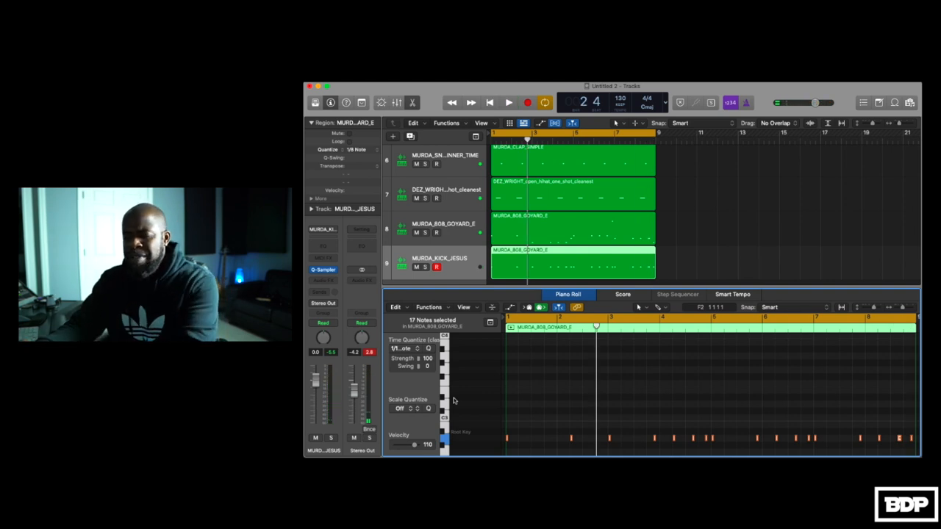
{"action": "key", "text": "x"}
{"action": "key", "text": "x"}
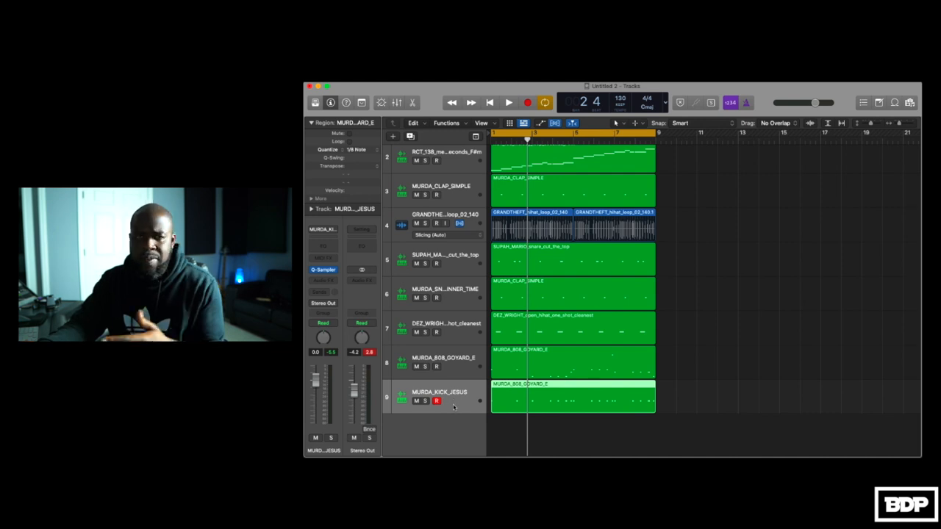